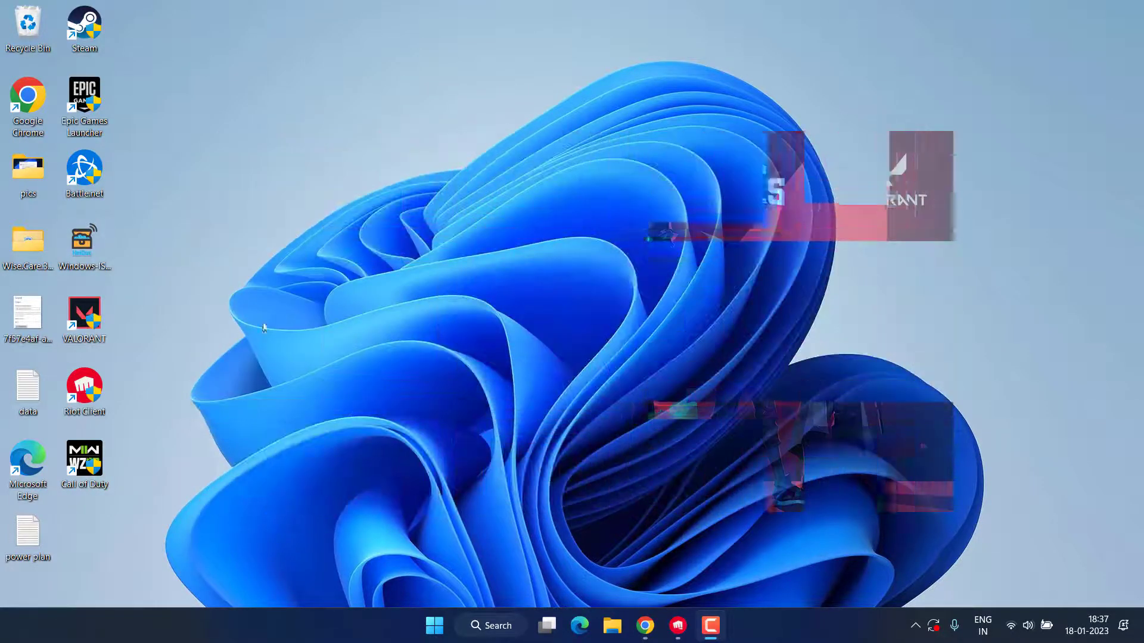
Enable 'Run this program as an administrator' in the VALORANT shortcut's Compatibility properties
right_click(93, 336)
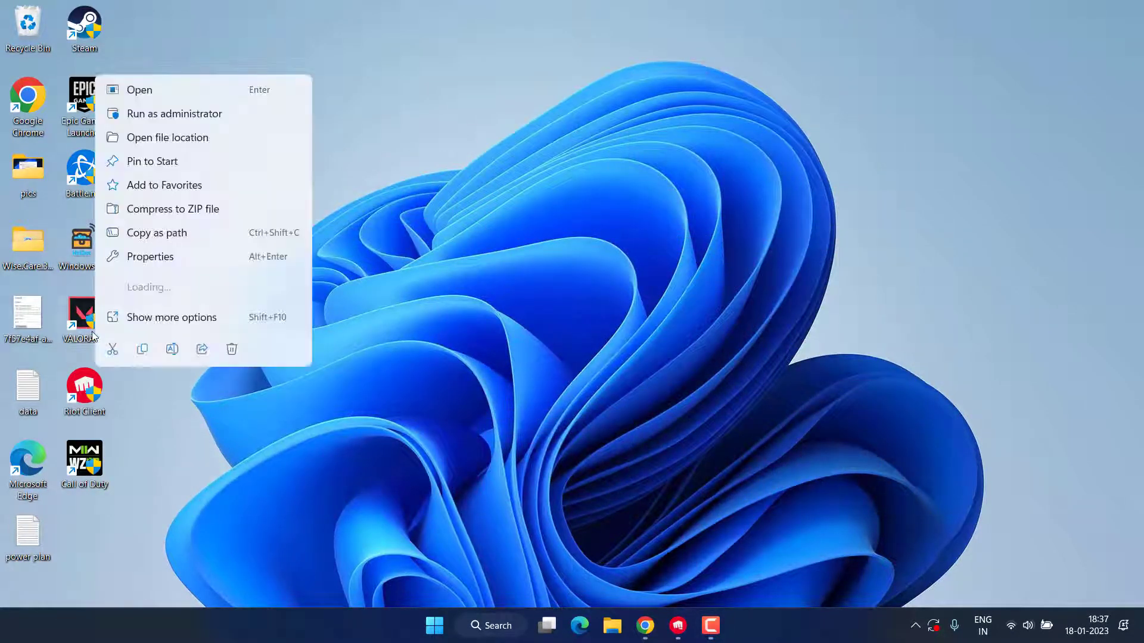
left_click(141, 257)
left_click(460, 110)
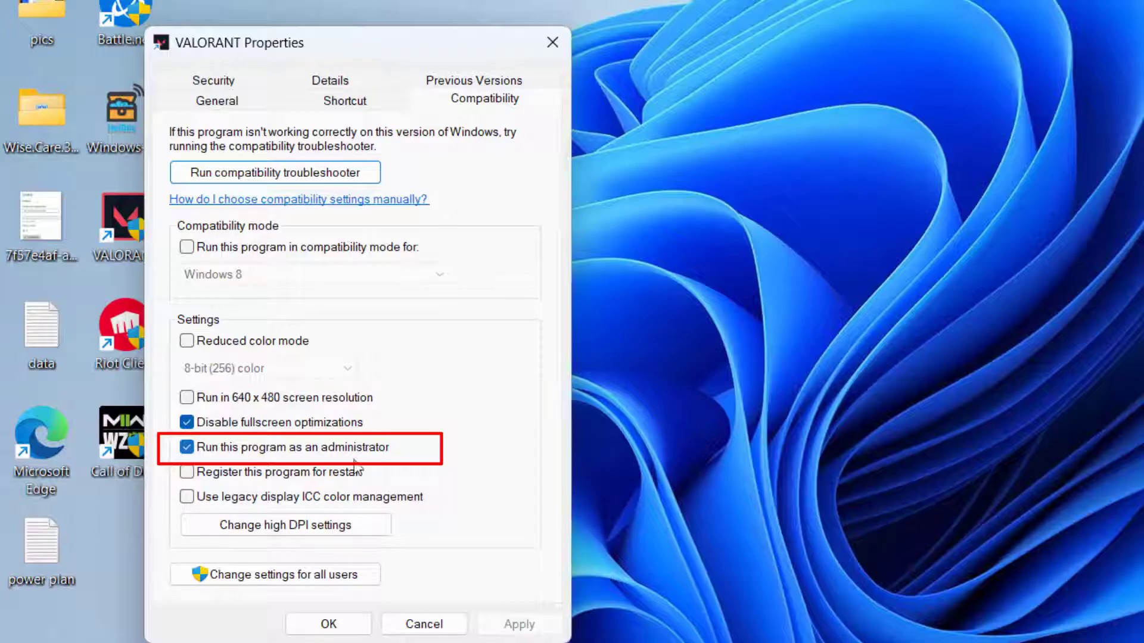
left_click(324, 625)
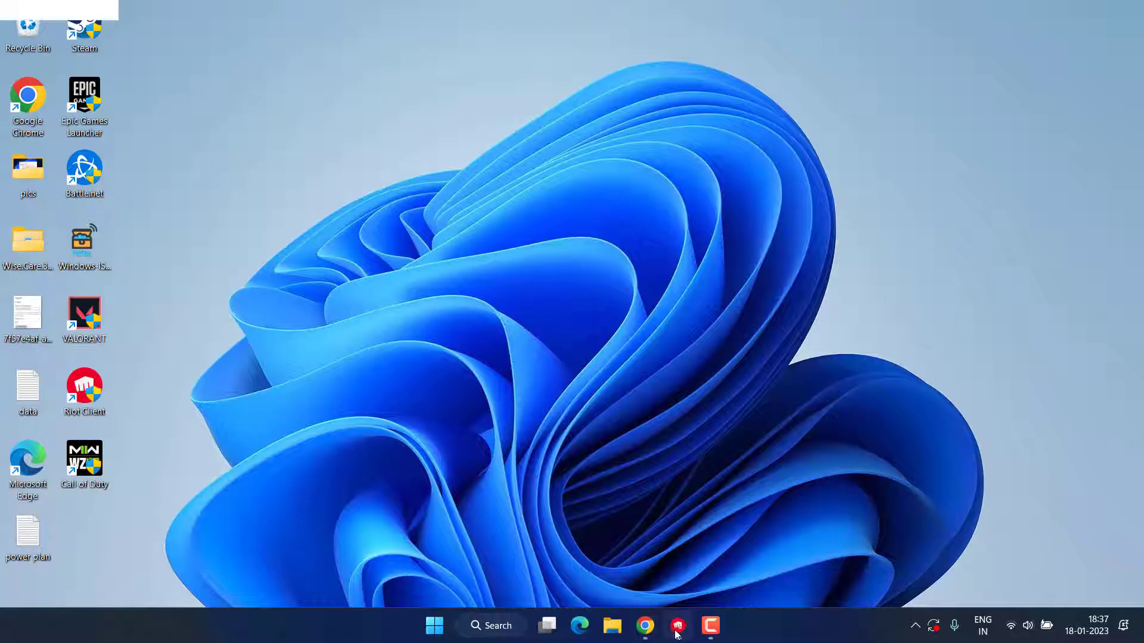
Launch VALORANT from the Riot Client and go to Settings > Audio > Voice Chat
left_click(678, 624)
left_click(159, 597)
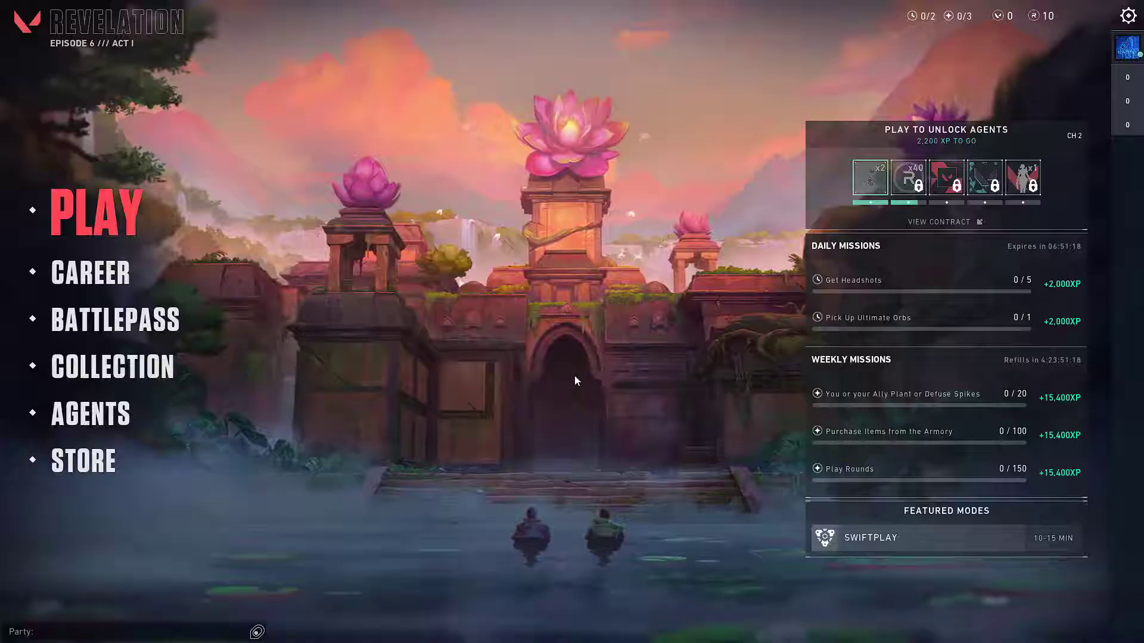
left_click(1130, 18)
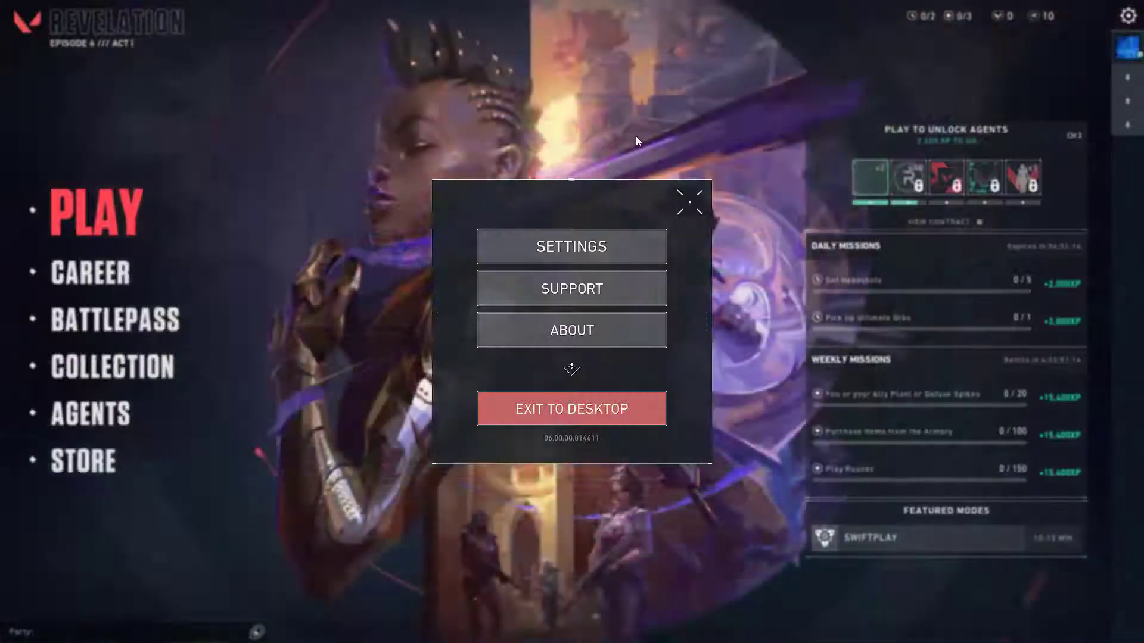
left_click(569, 250)
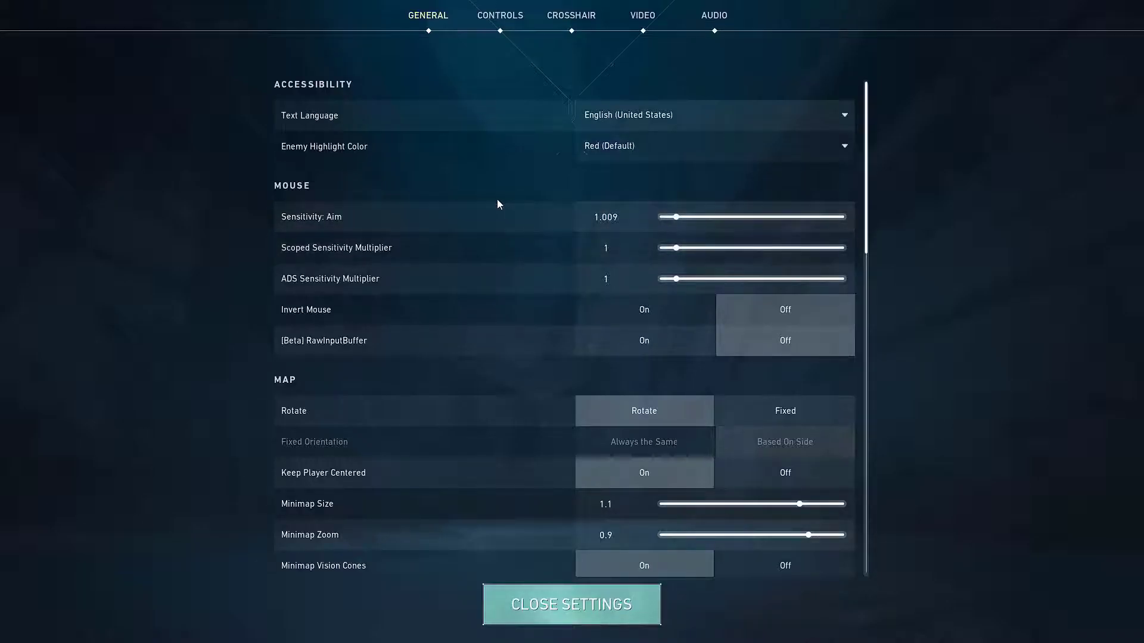
left_click(714, 18)
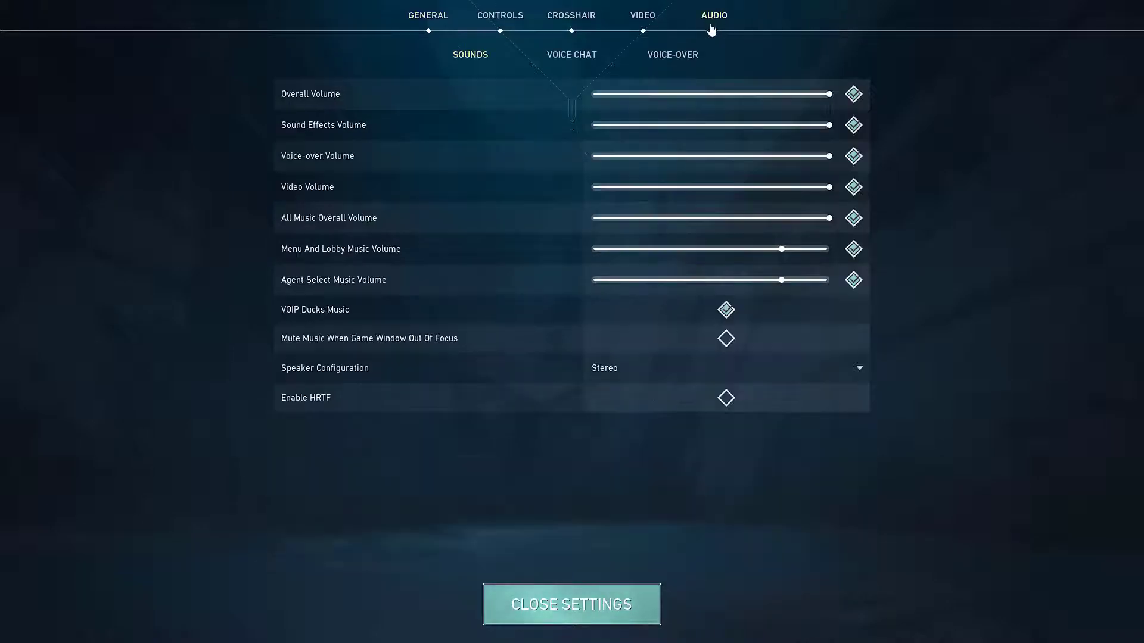
left_click(571, 56)
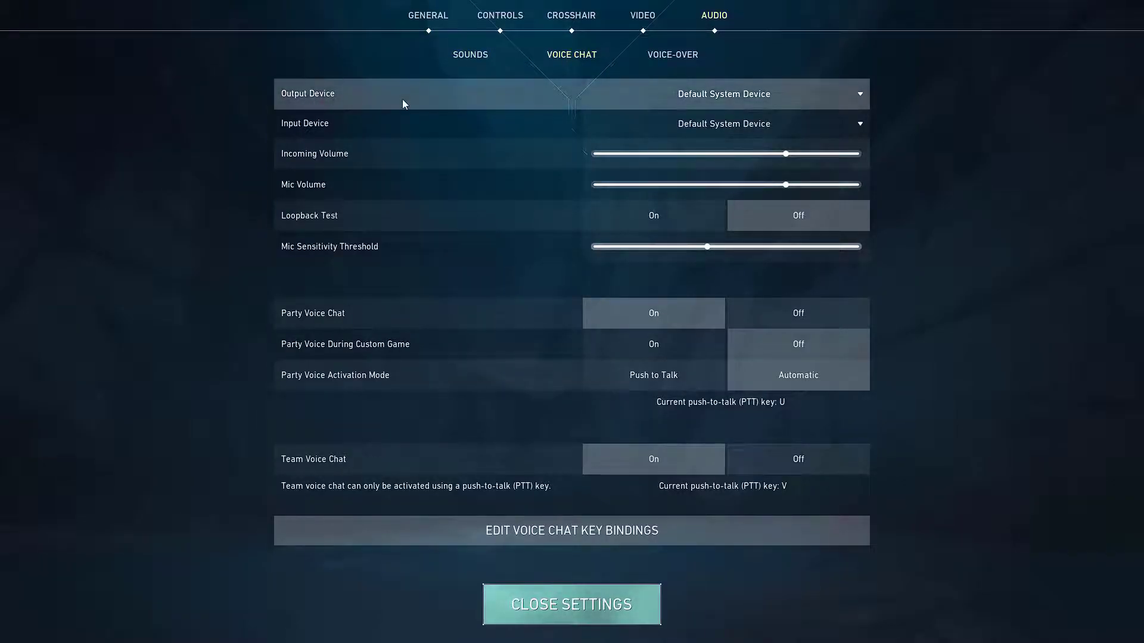
Choose Default Communication Device for the voice chat Output Device and Input Device dropdowns
left_click(861, 96)
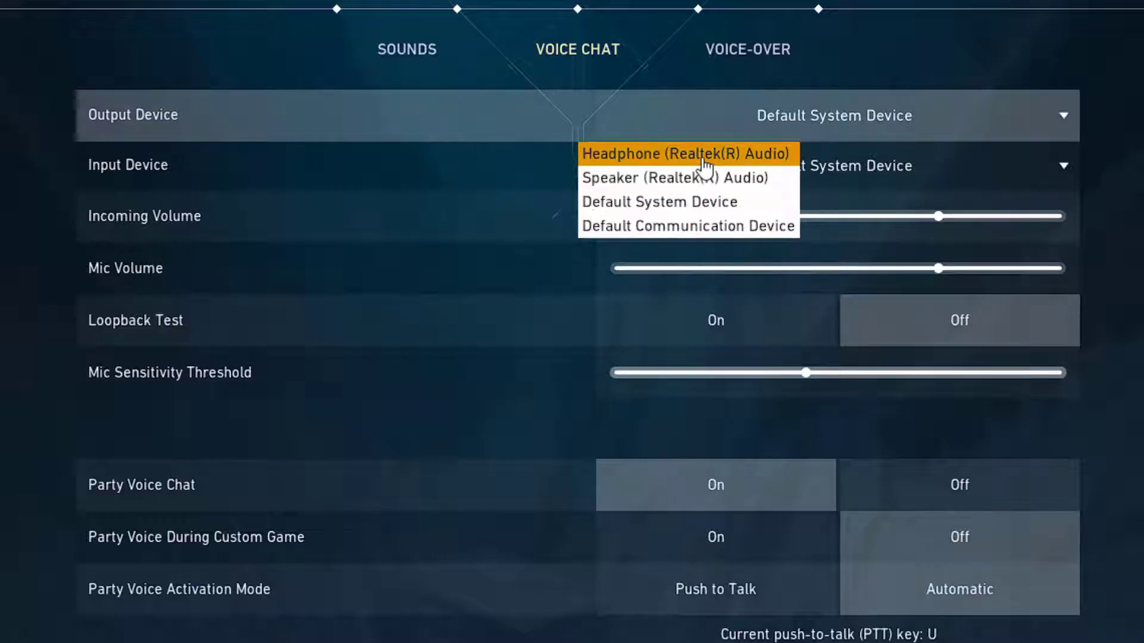
left_click(724, 227)
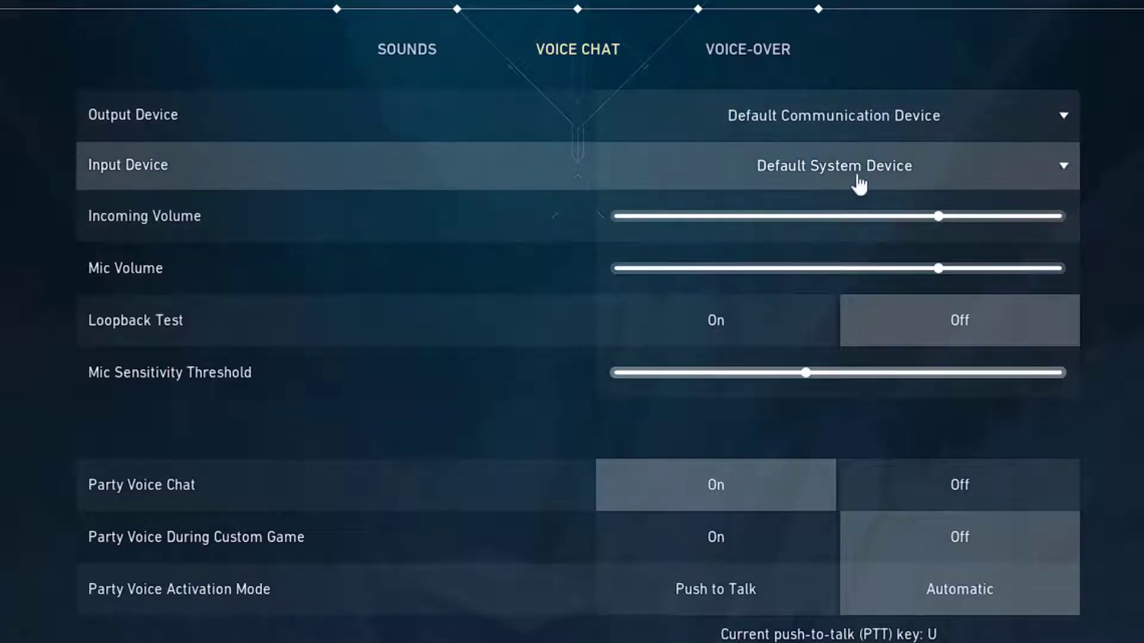
left_click(1062, 173)
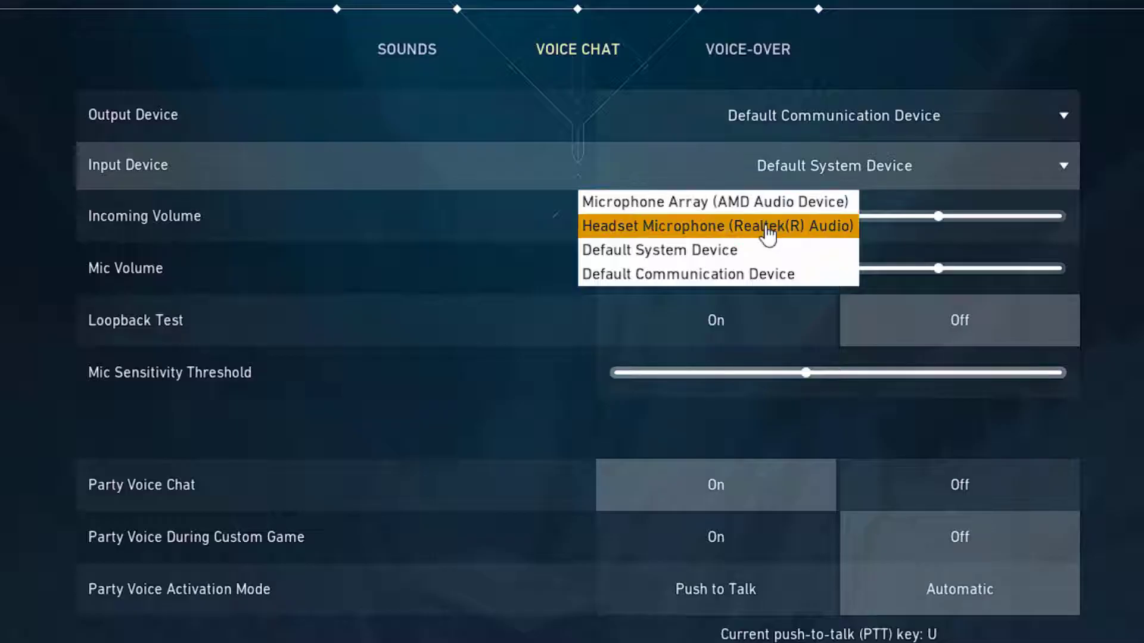
left_click(685, 275)
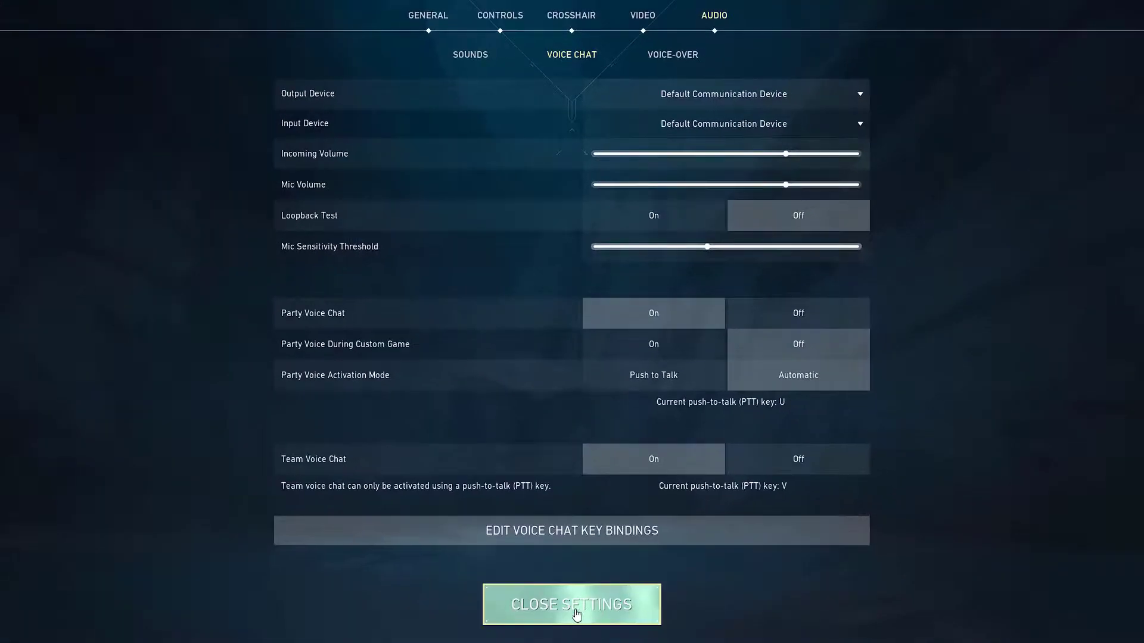
Close VALORANT's settings and confirm Exit to Desktop to quit the game
left_click(567, 603)
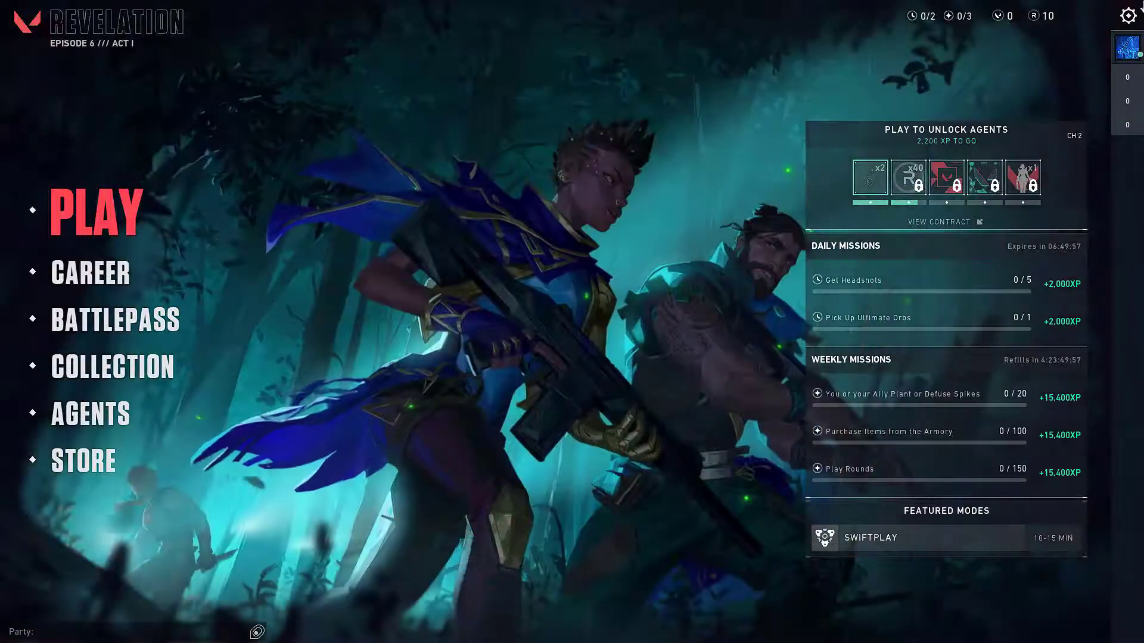
key("Escape")
left_click(577, 409)
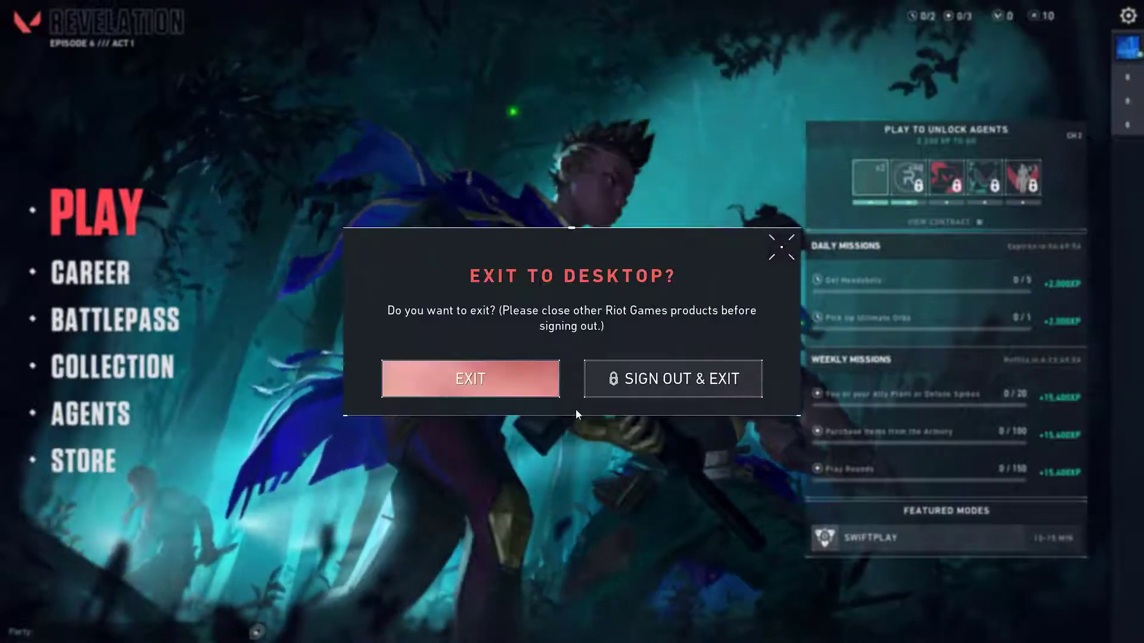
left_click(488, 379)
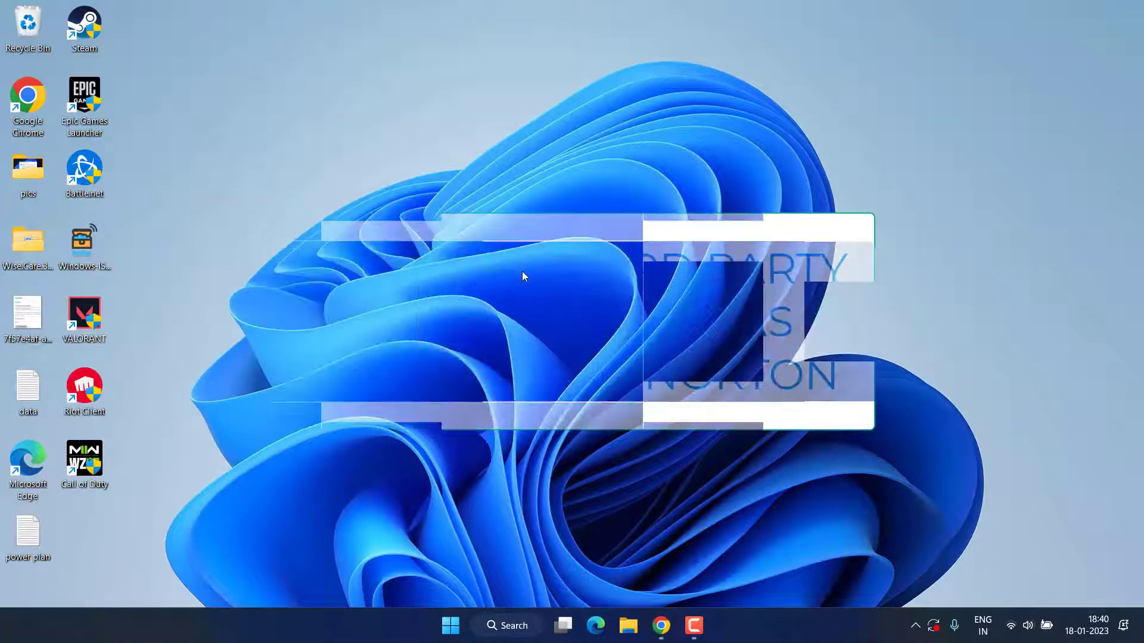
Open Windows Security from Start and reach Firewall's 'Allow an app through firewall' list
left_click(450, 625)
type("wi")
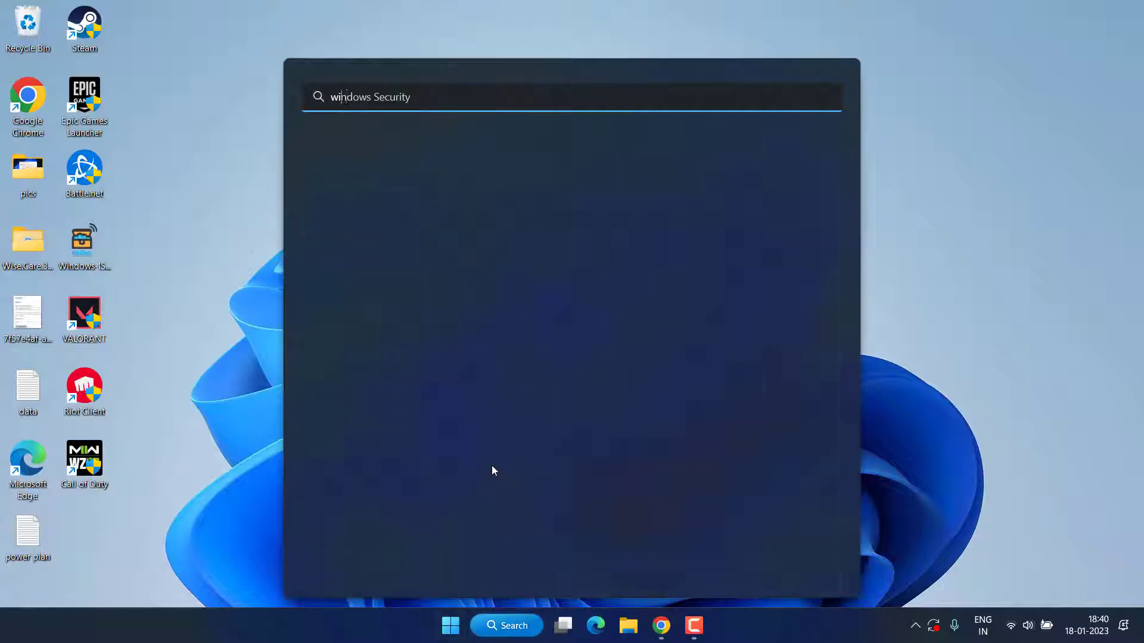
type("ndows")
key("Return")
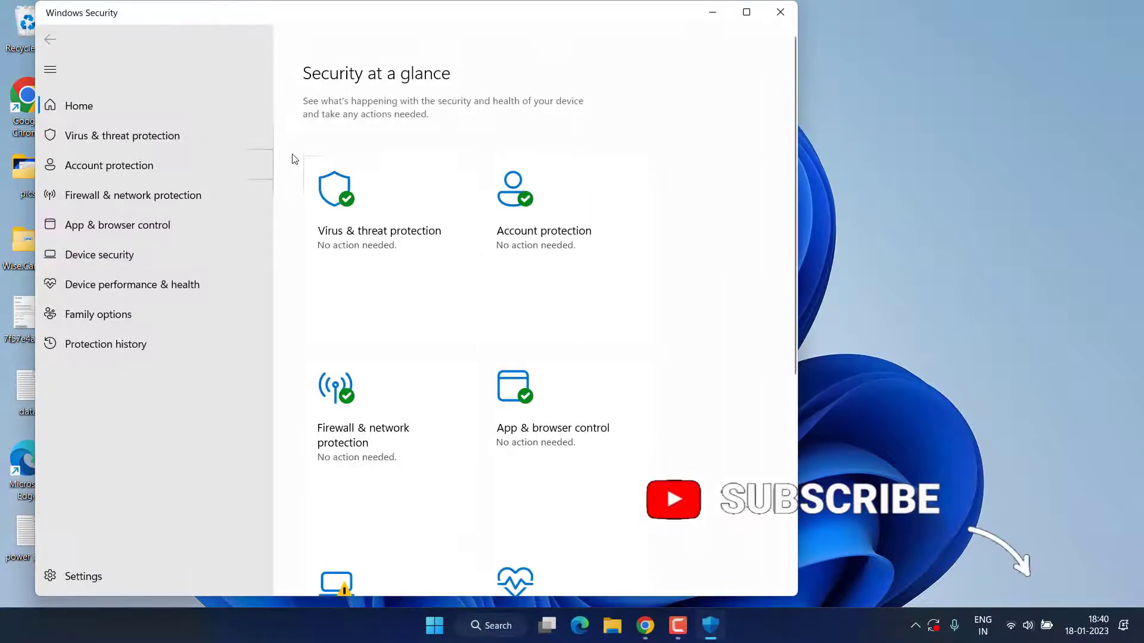
left_click(135, 194)
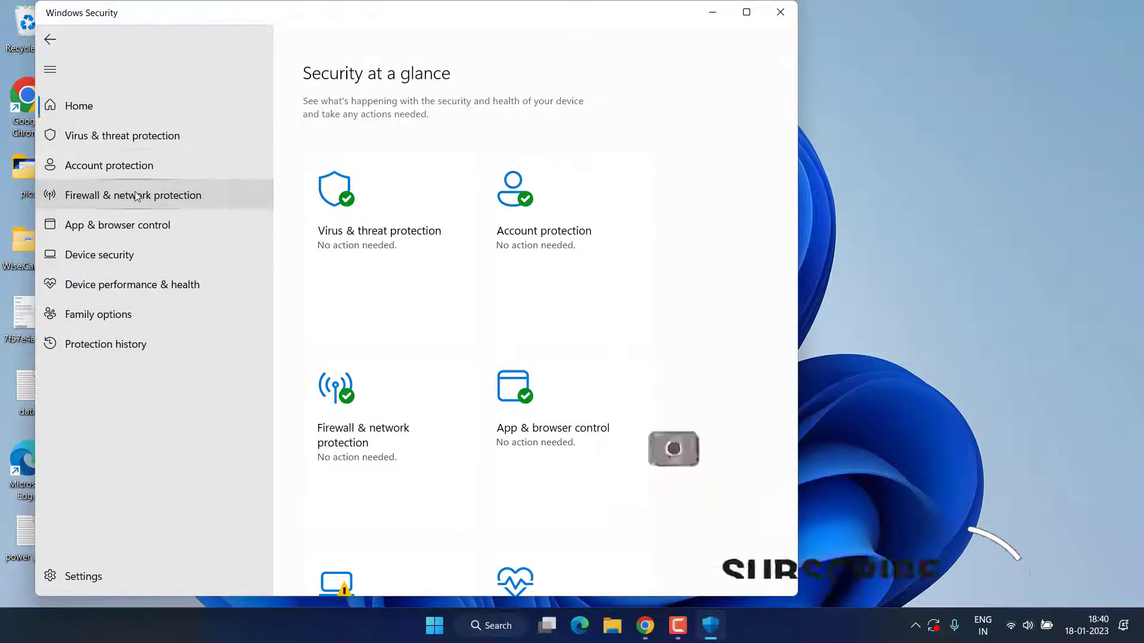
left_click(407, 407)
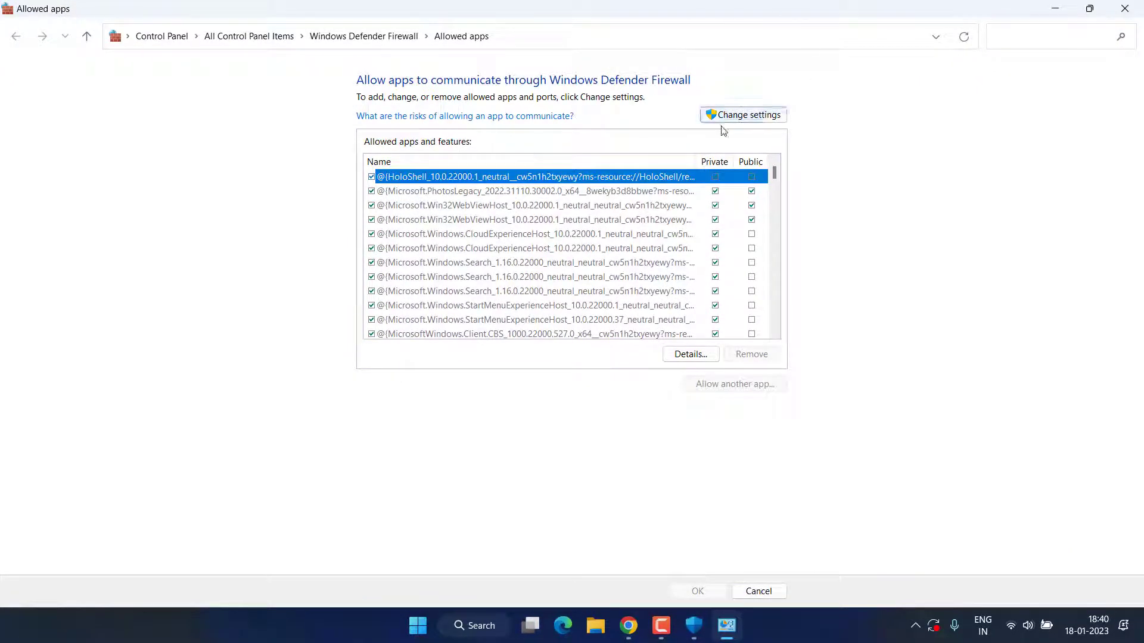
Unlock the allowed apps list and add RiotClientServices from C:\Riot Games\Riot Client
left_click(731, 119)
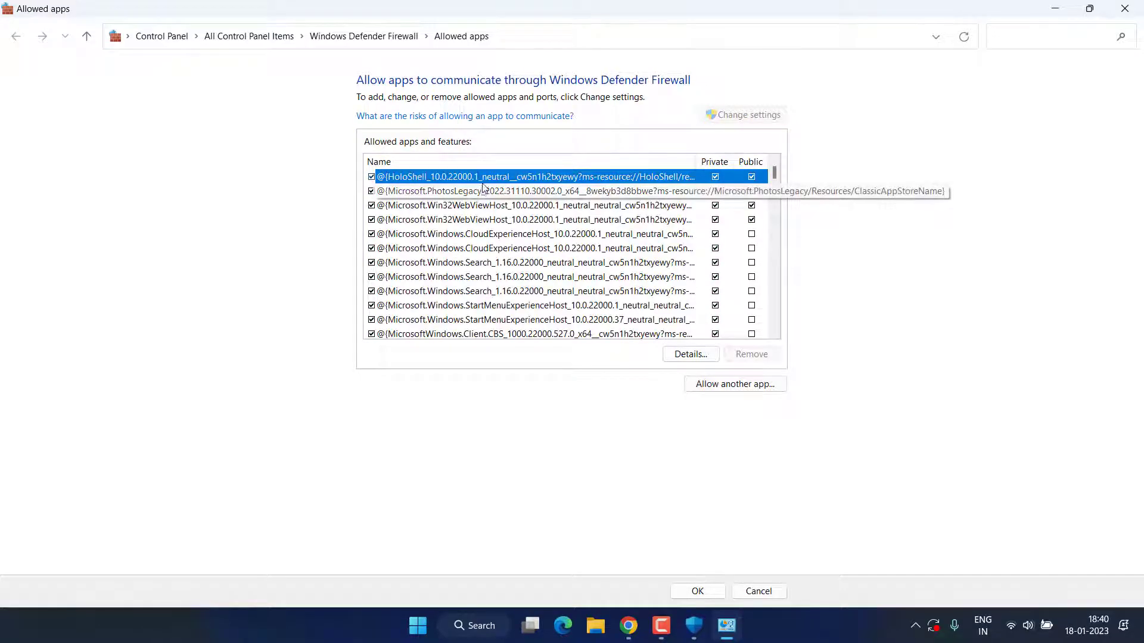
left_click(734, 386)
left_click(697, 379)
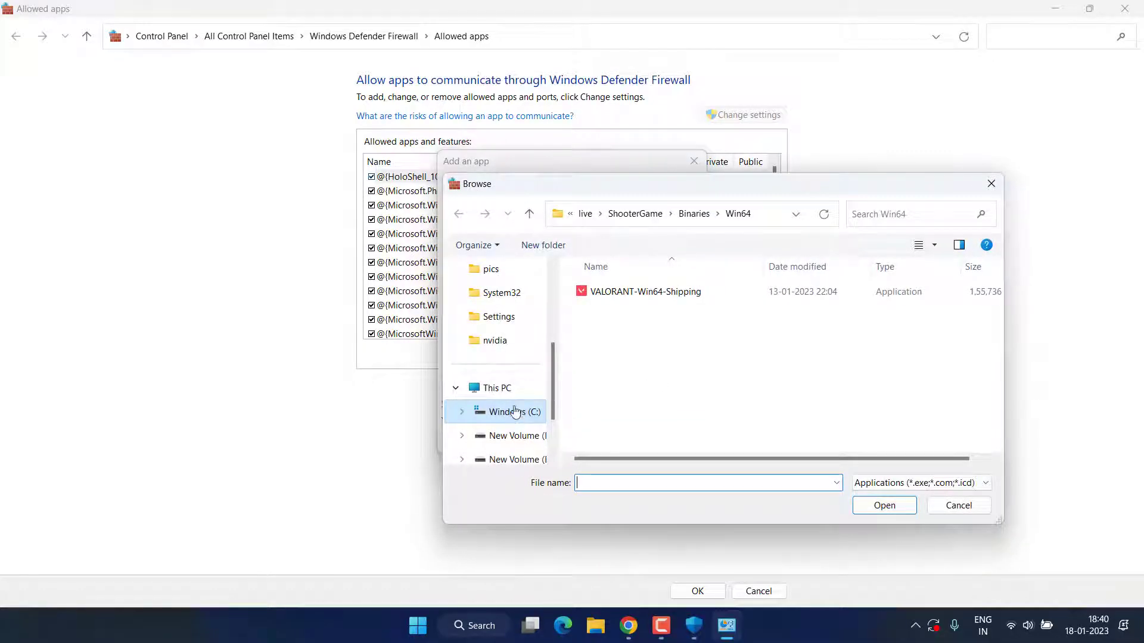
left_click(515, 412)
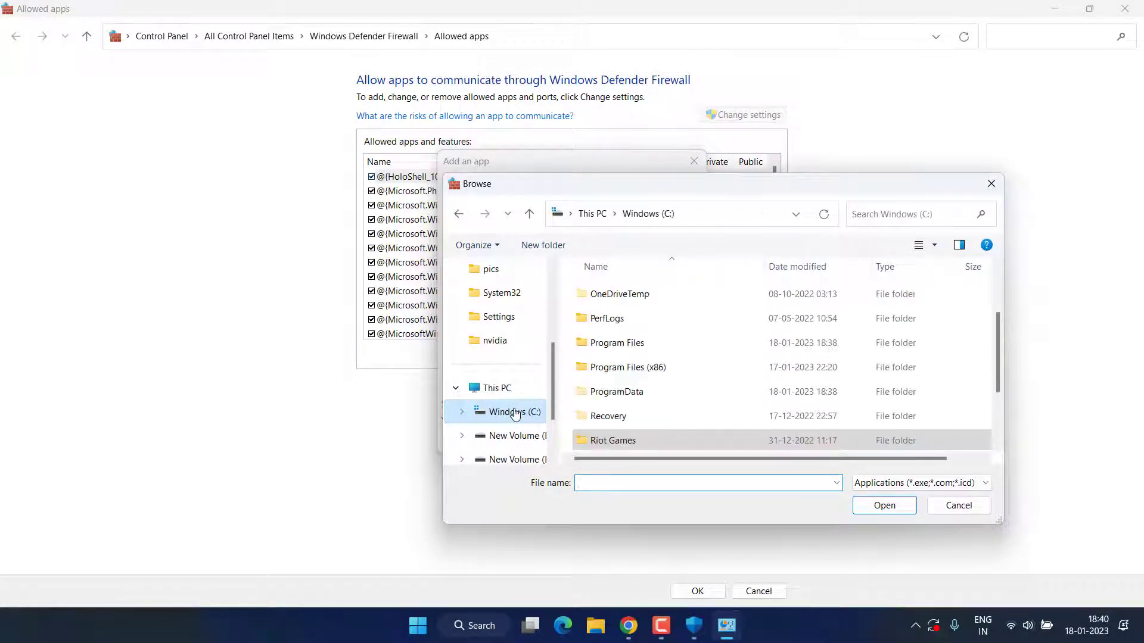
scroll(606, 383, "down", 1)
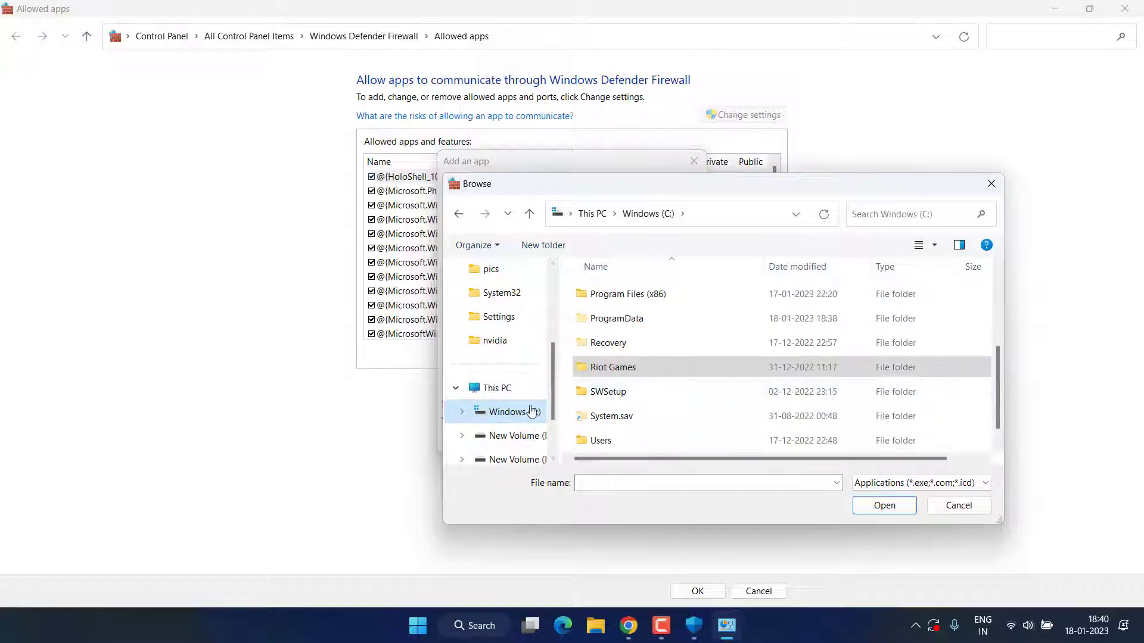
double_click(613, 367)
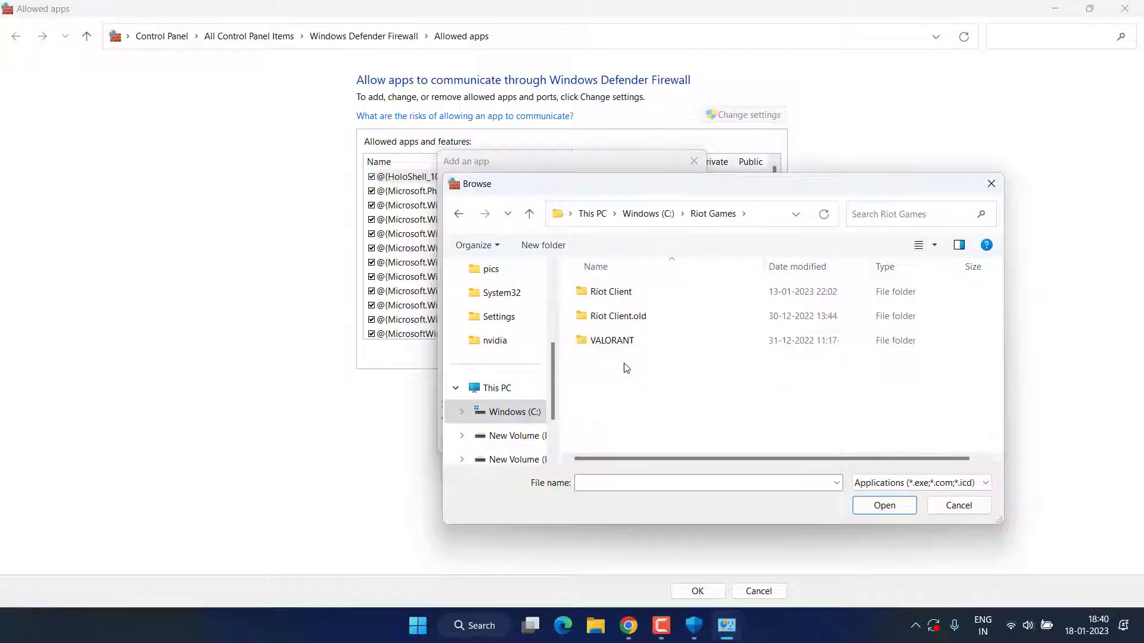
double_click(610, 292)
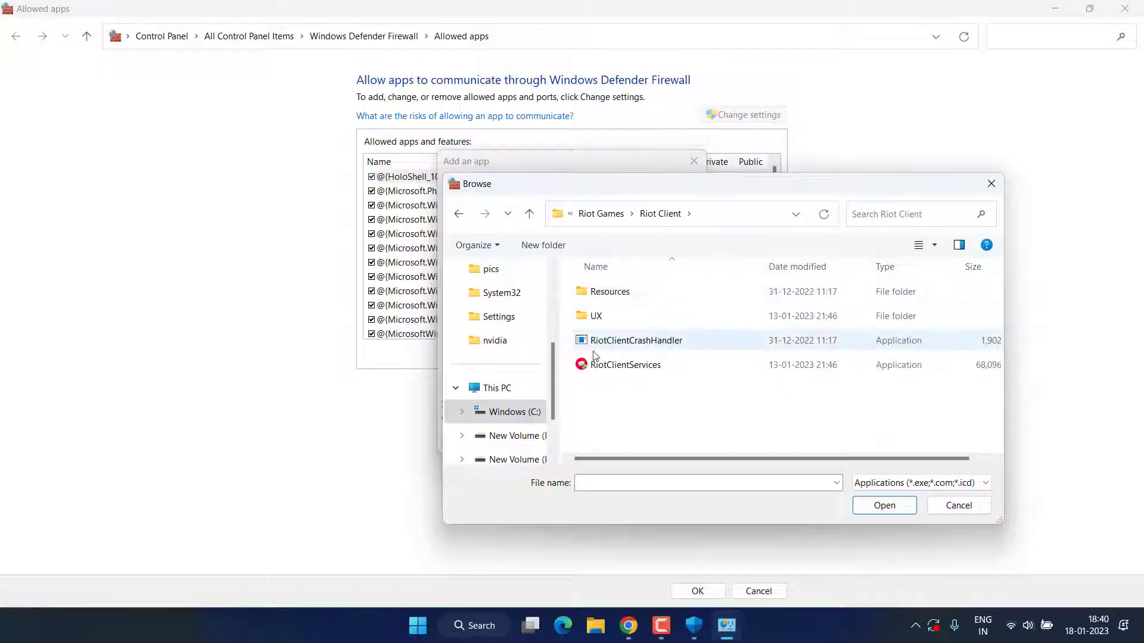
left_click(613, 372)
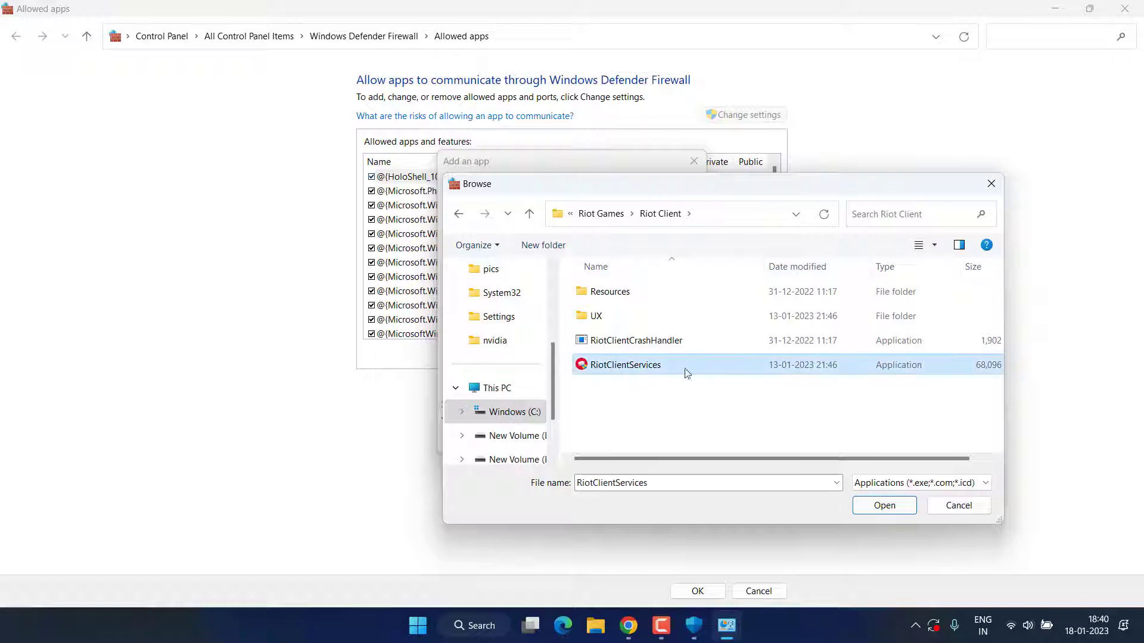
double_click(625, 367)
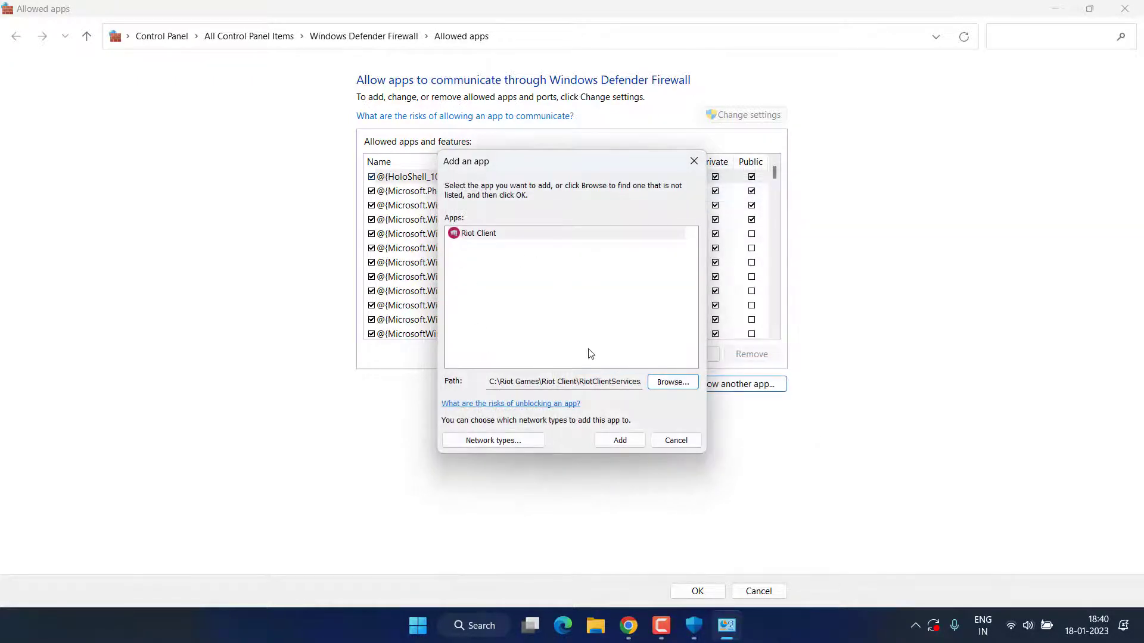
Pick VALORANT.exe from C:\Riot Games\VALORANT\live as the app to allow
left_click(673, 381)
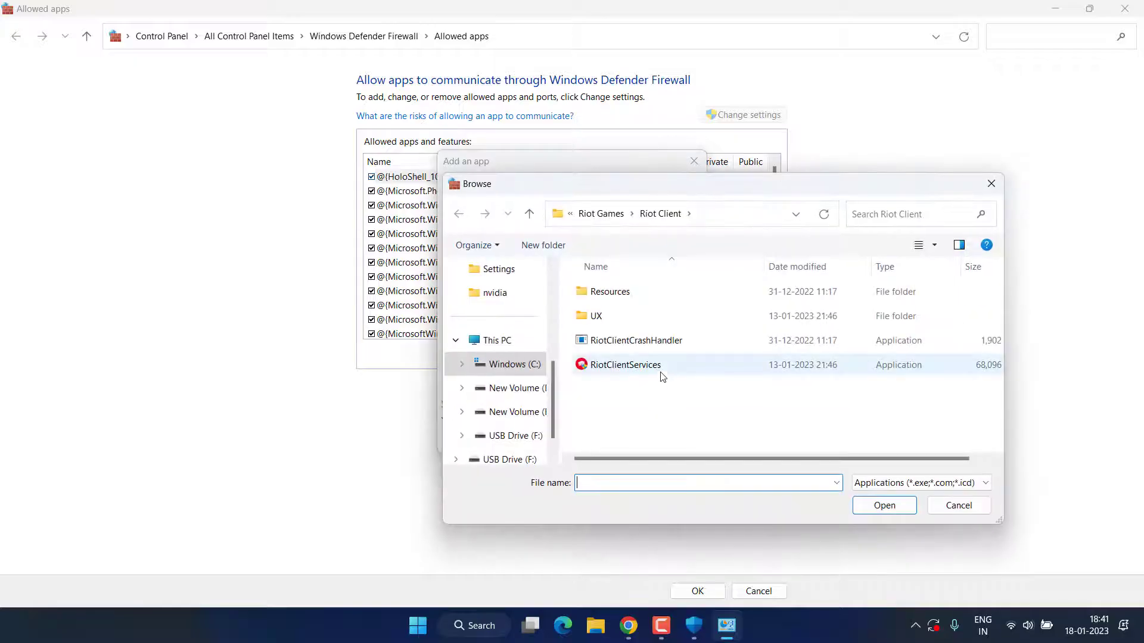
left_click(514, 364)
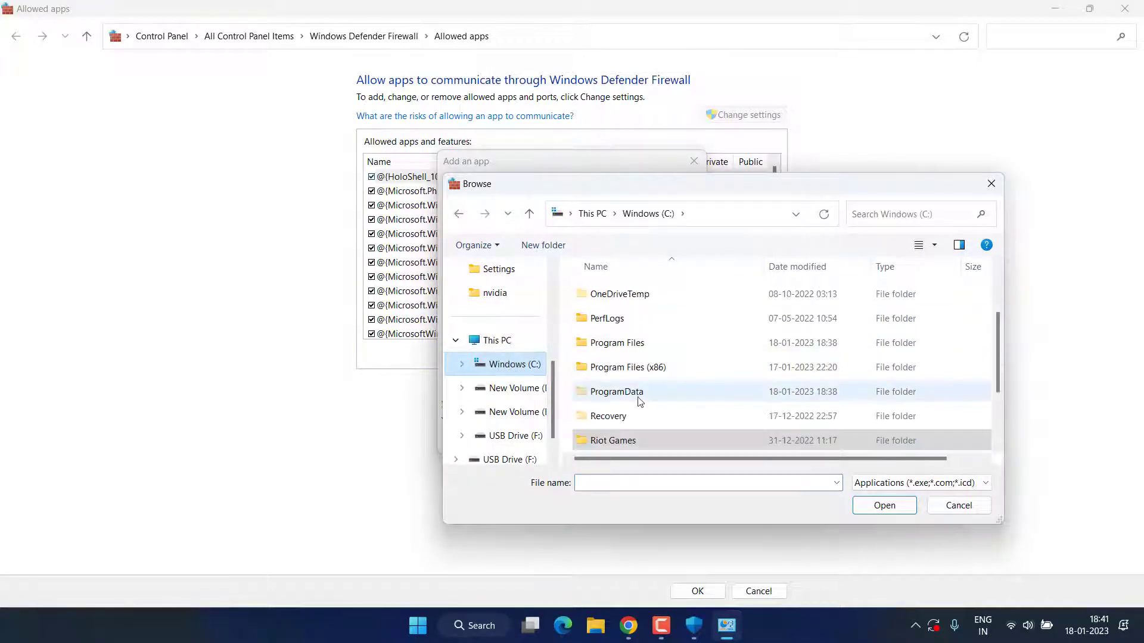
scroll(619, 392, "down", 1)
double_click(613, 367)
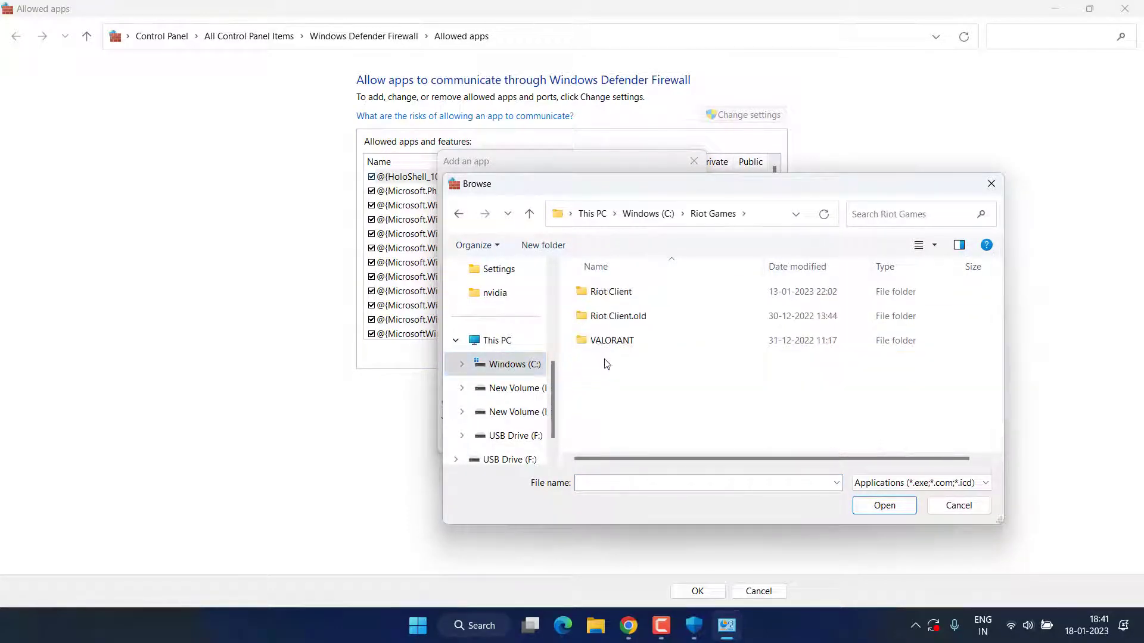
left_click(607, 343)
double_click(606, 344)
double_click(608, 293)
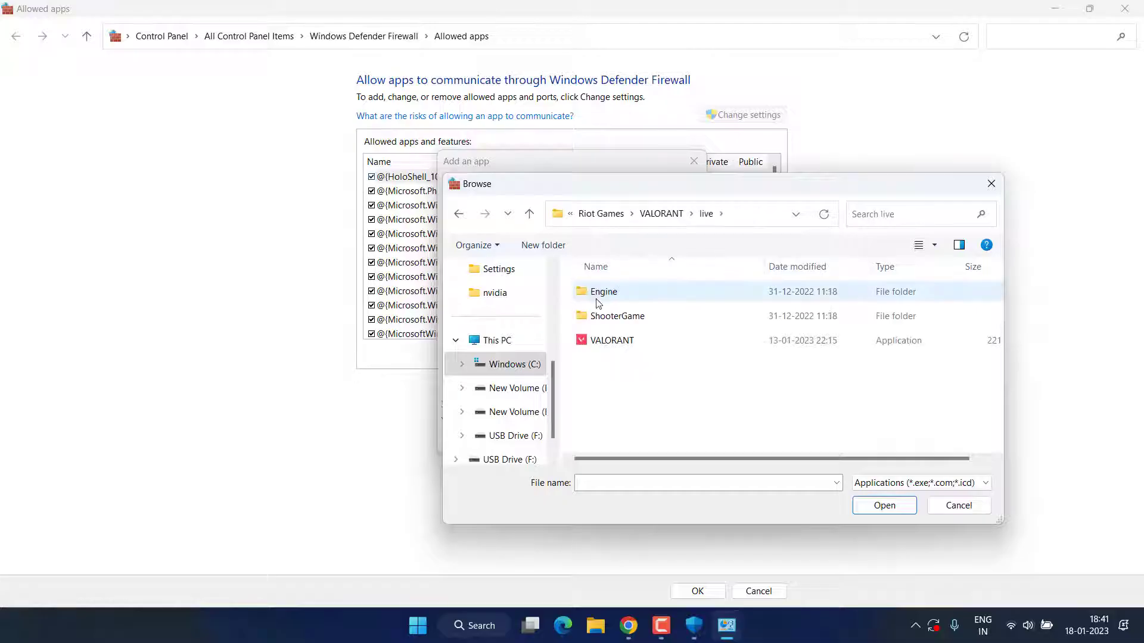
left_click(608, 347)
double_click(605, 343)
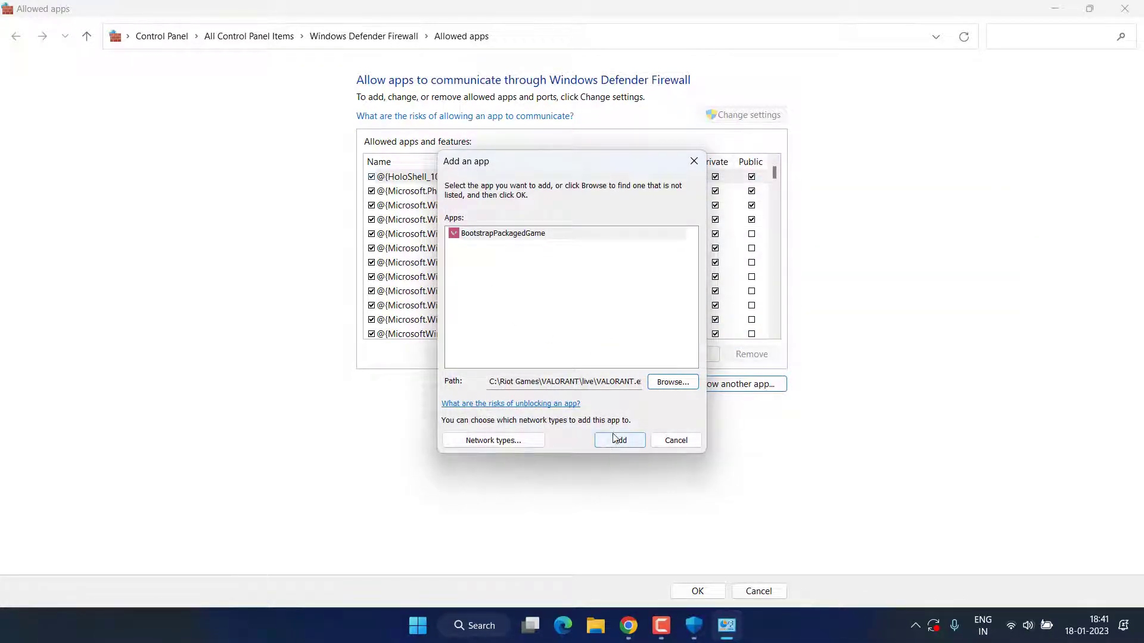
Pick vgc.exe from C:\Program Files\Riot Vanguard, then cancel the Add an app dialog
left_click(666, 385)
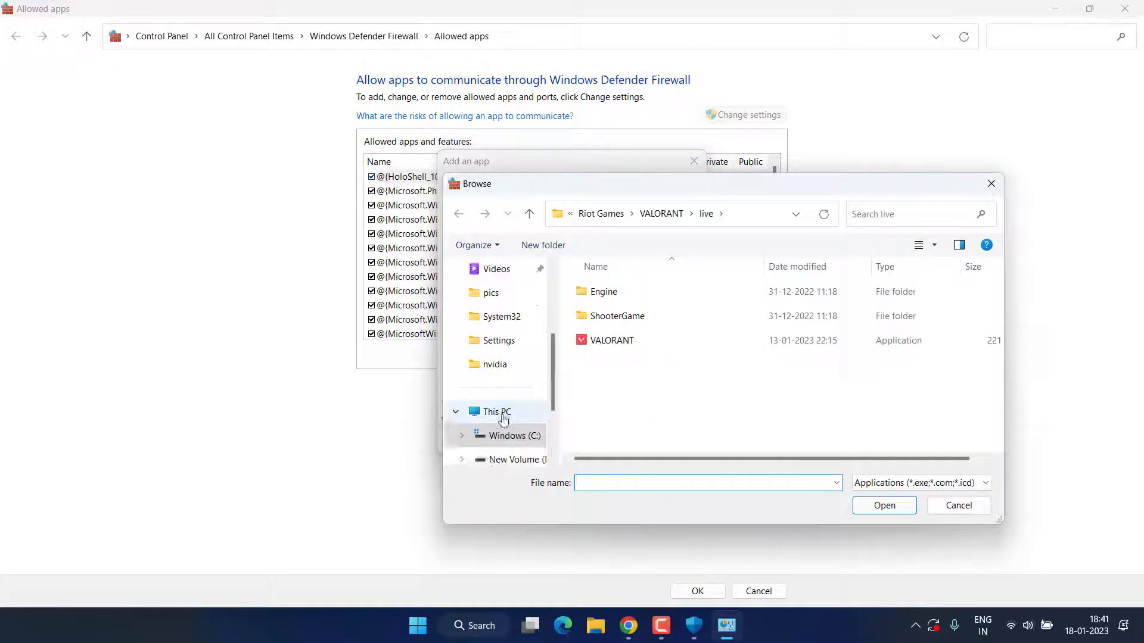
left_click(503, 421)
double_click(582, 343)
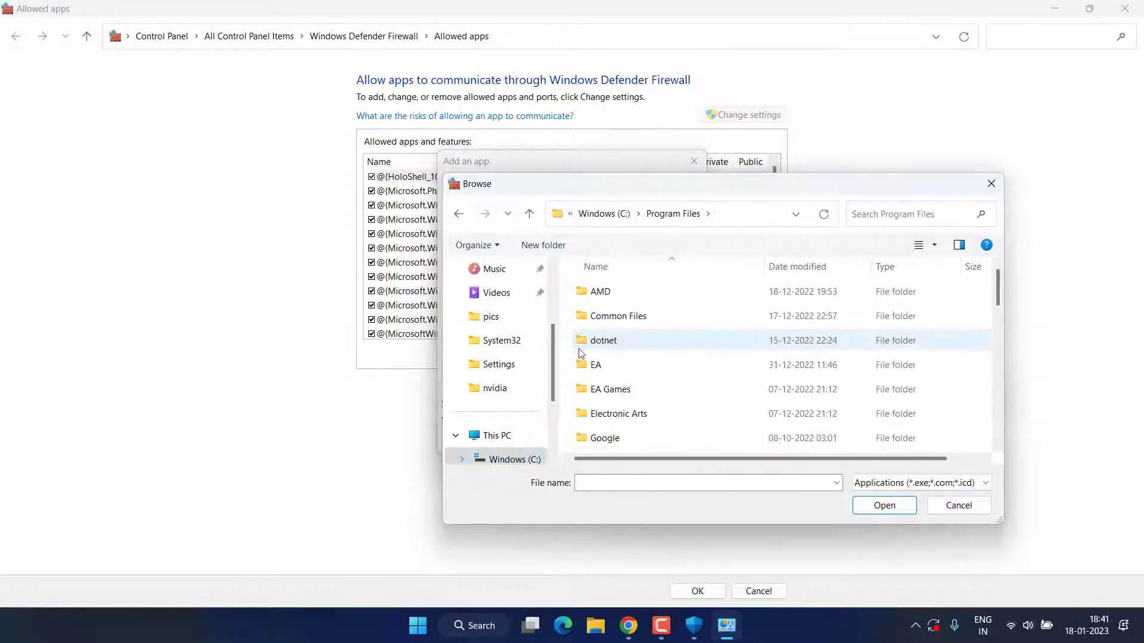
scroll(616, 358, "down", 5)
double_click(630, 294)
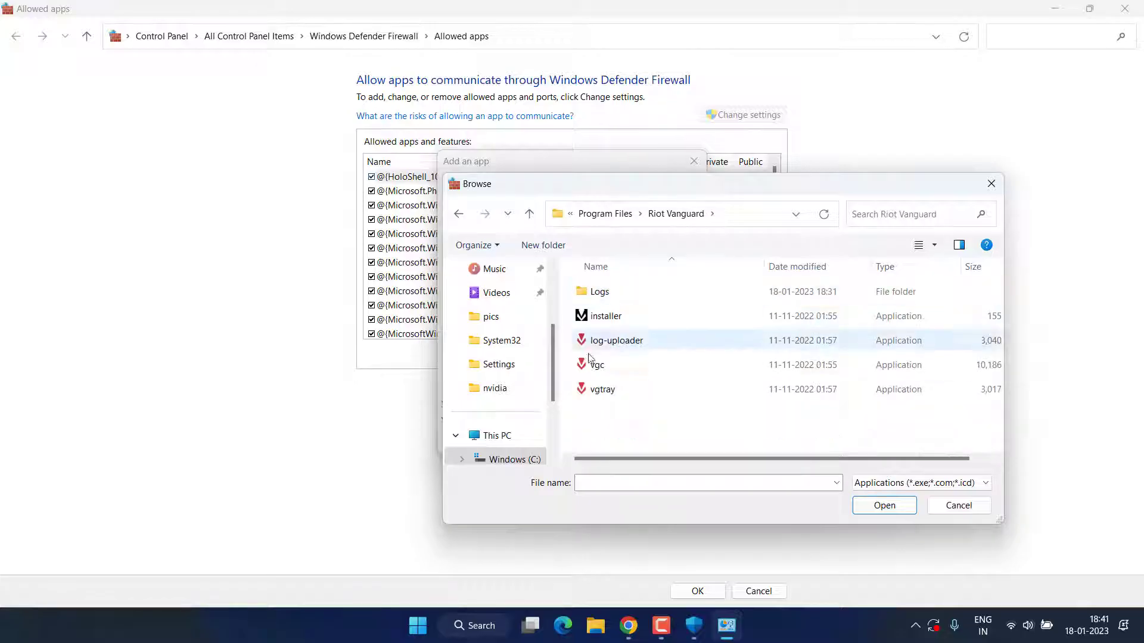
left_click(598, 371)
double_click(609, 368)
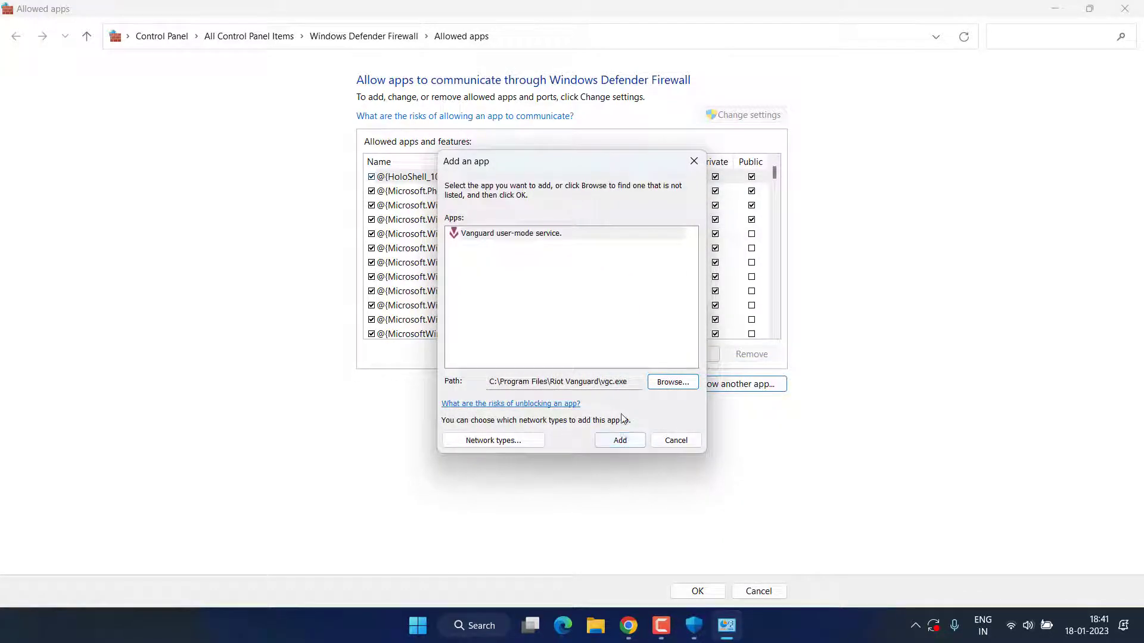
left_click(675, 441)
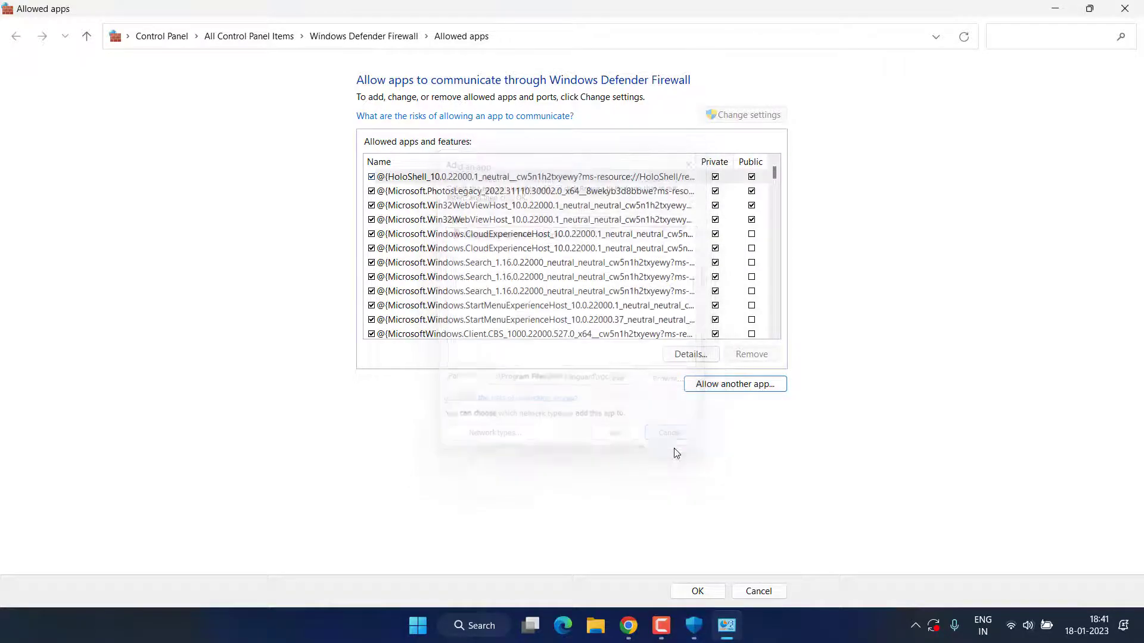
Jump to VALORANT in the allowed list, confirm with OK, close Windows Security, open Settings
left_click(502, 264)
key("v")
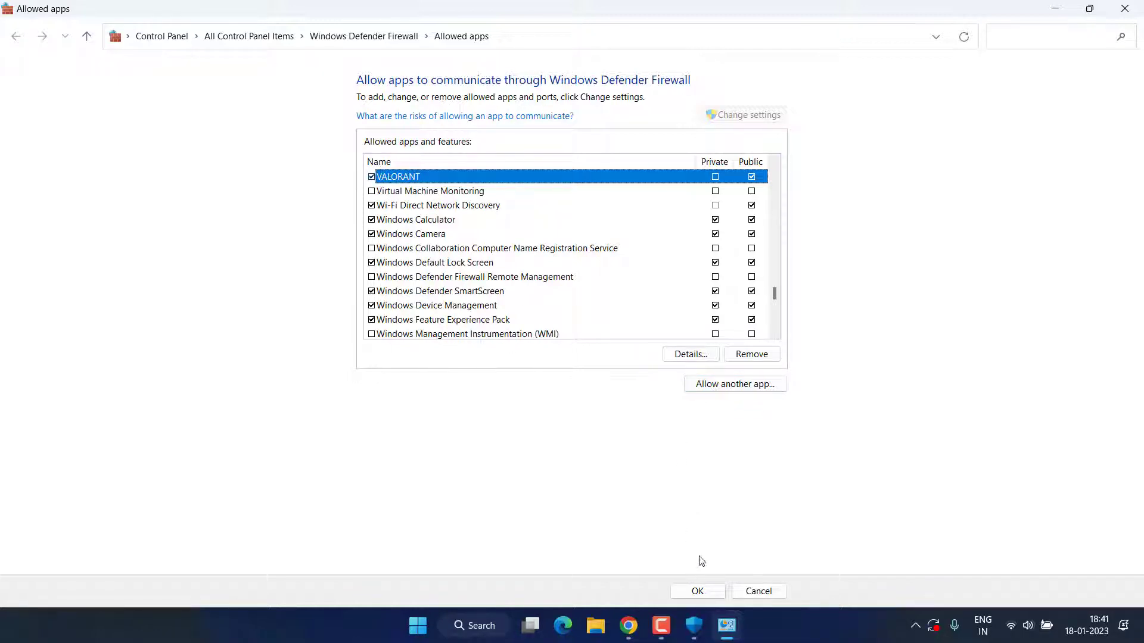
left_click(699, 593)
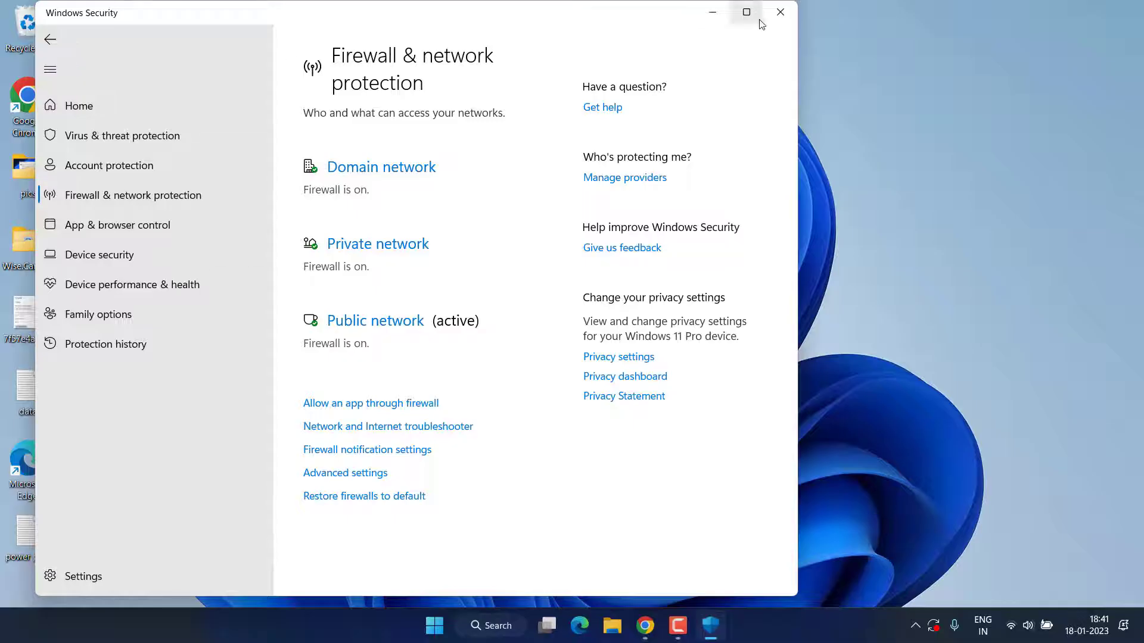
left_click(779, 12)
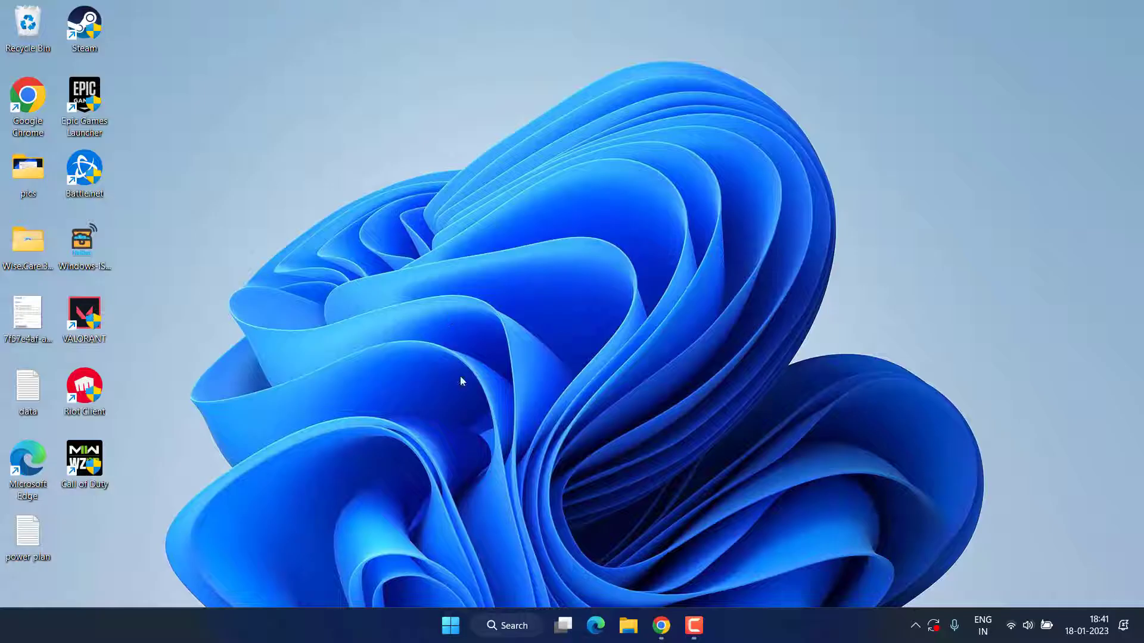
key("super+i")
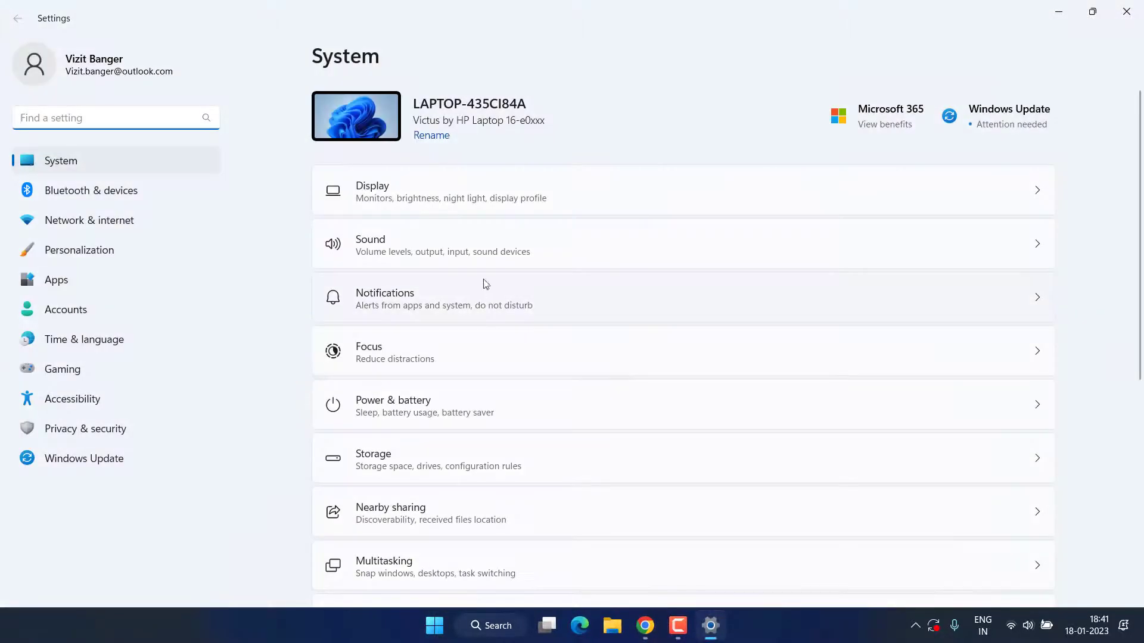
Allow Desktop App Web Viewer to use the microphone under Privacy & security, then close Settings
left_click(96, 432)
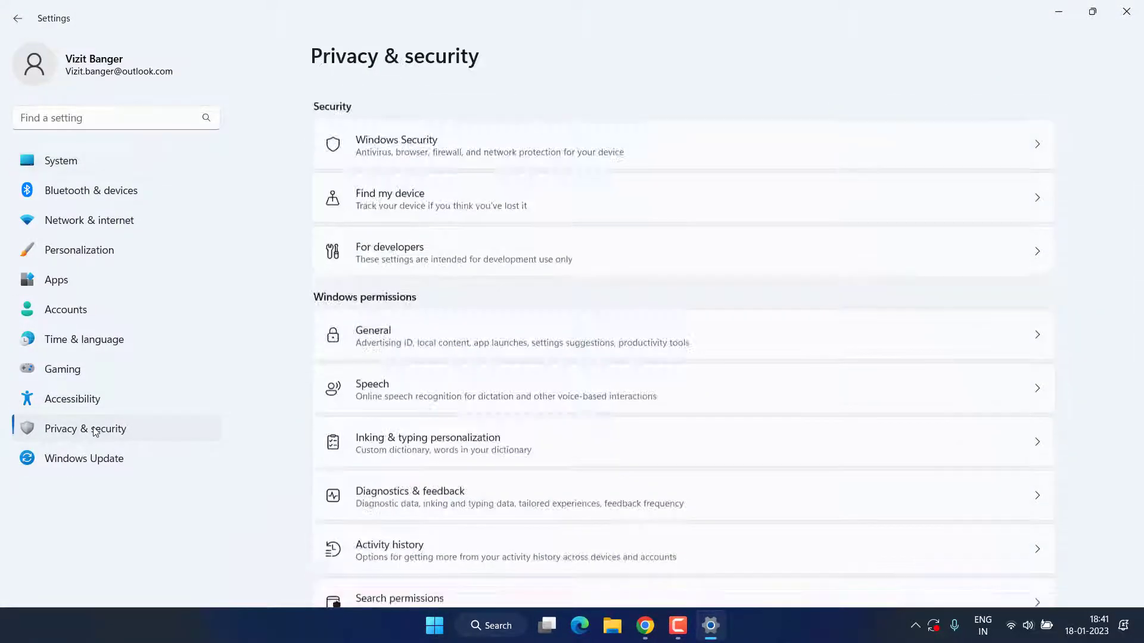
scroll(592, 247, "down", 3)
scroll(591, 248, "down", 2)
left_click(478, 377)
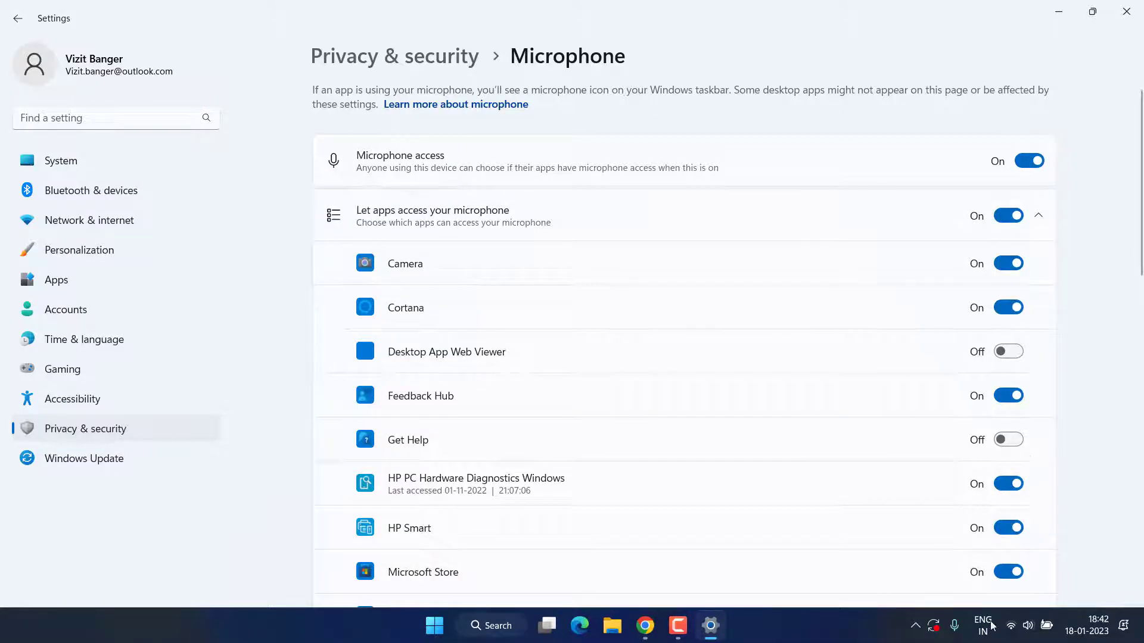
scroll(988, 438, "down", 3)
scroll(987, 438, "down", 4)
scroll(988, 438, "down", 2)
scroll(987, 441, "up", 5)
scroll(988, 441, "up", 4)
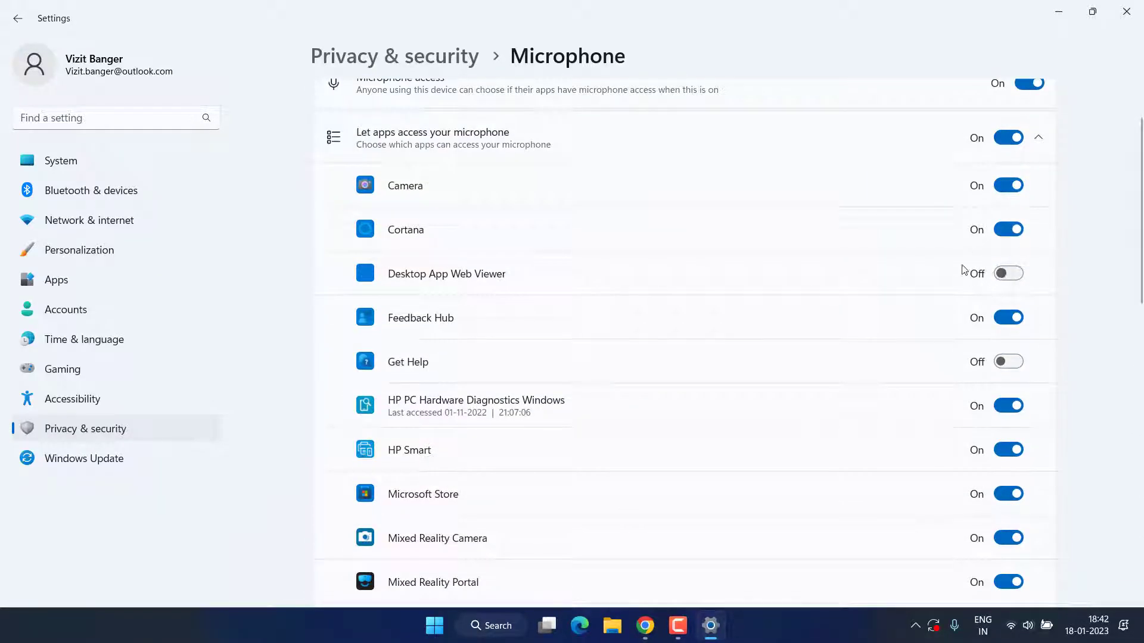
left_click(1016, 282)
key("alt+F4")
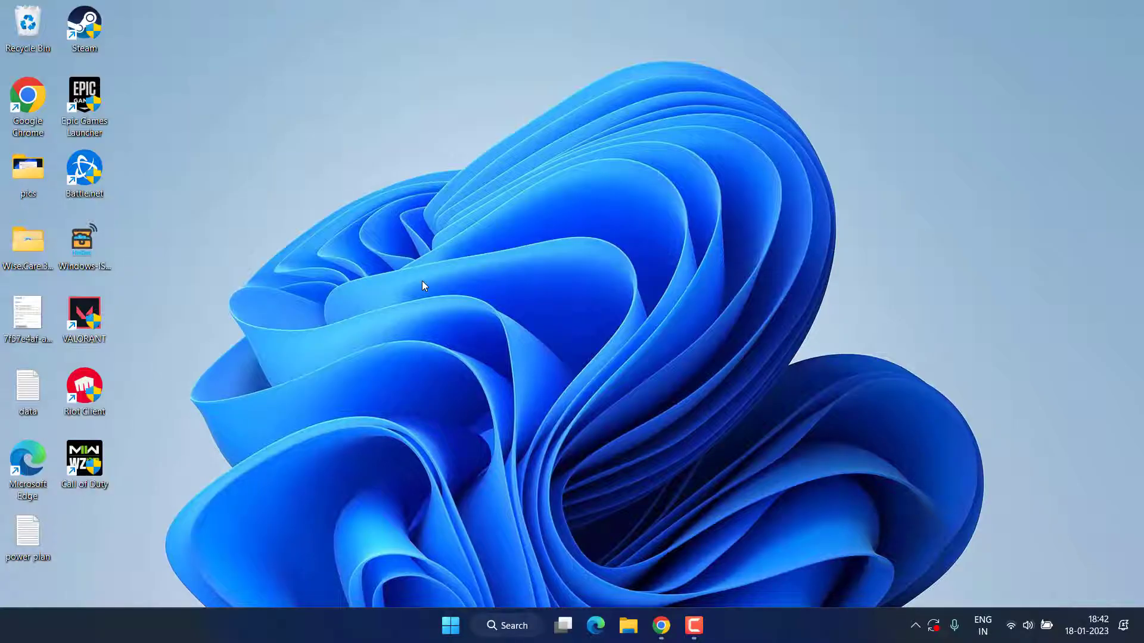
End the Microsoft Edge task in Task Manager, view Windows Audio Device Graph's options, then close it
right_click(450, 627)
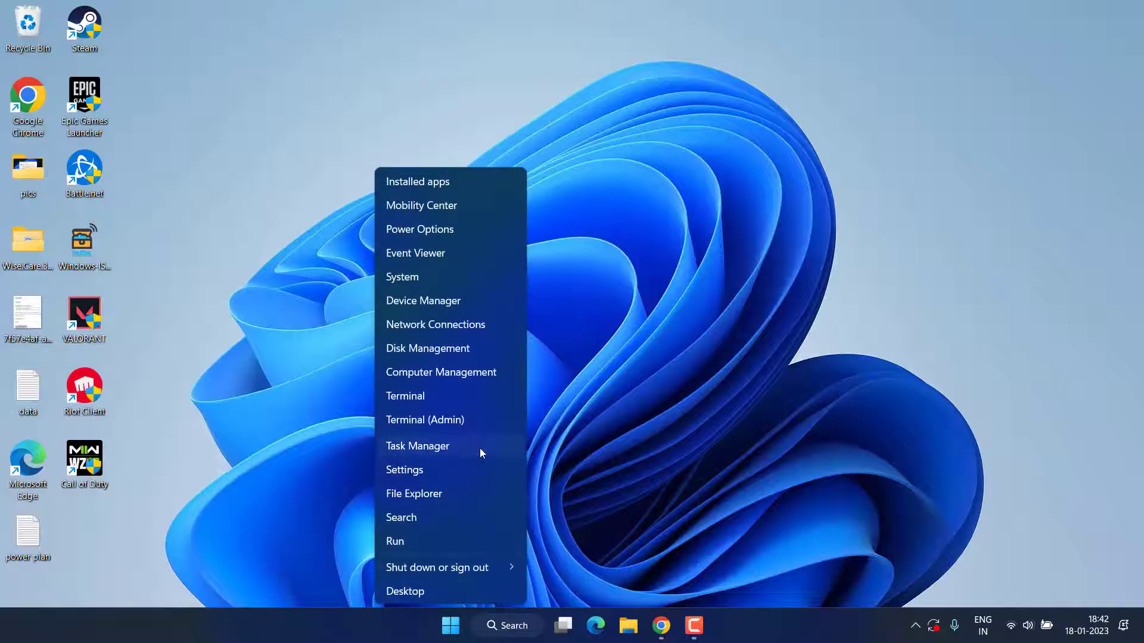
left_click(456, 451)
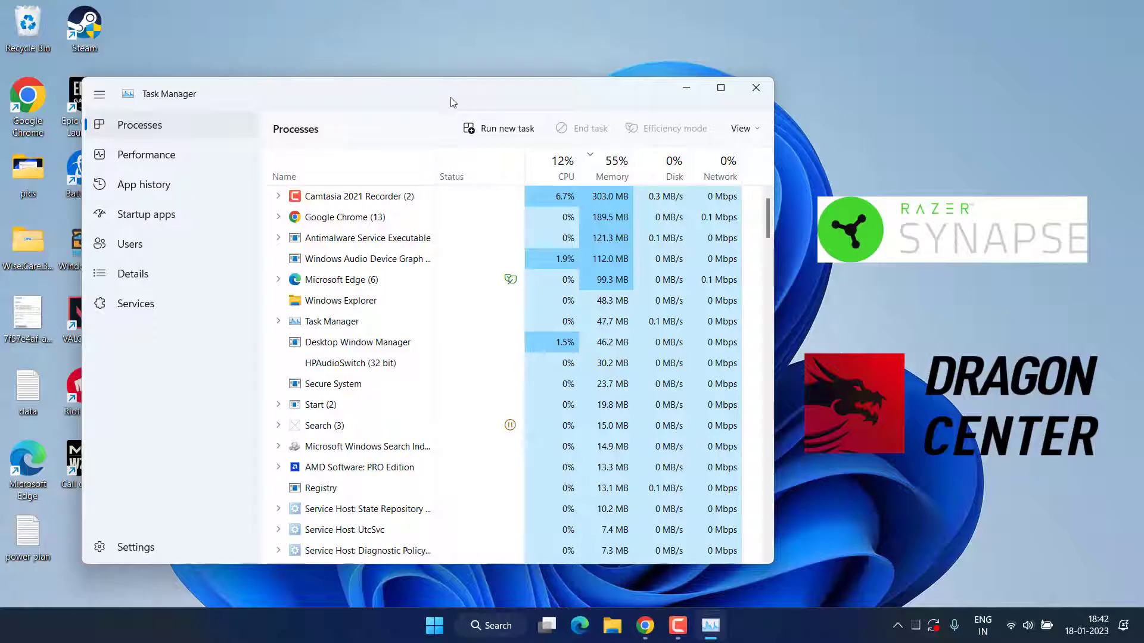
right_click(350, 288)
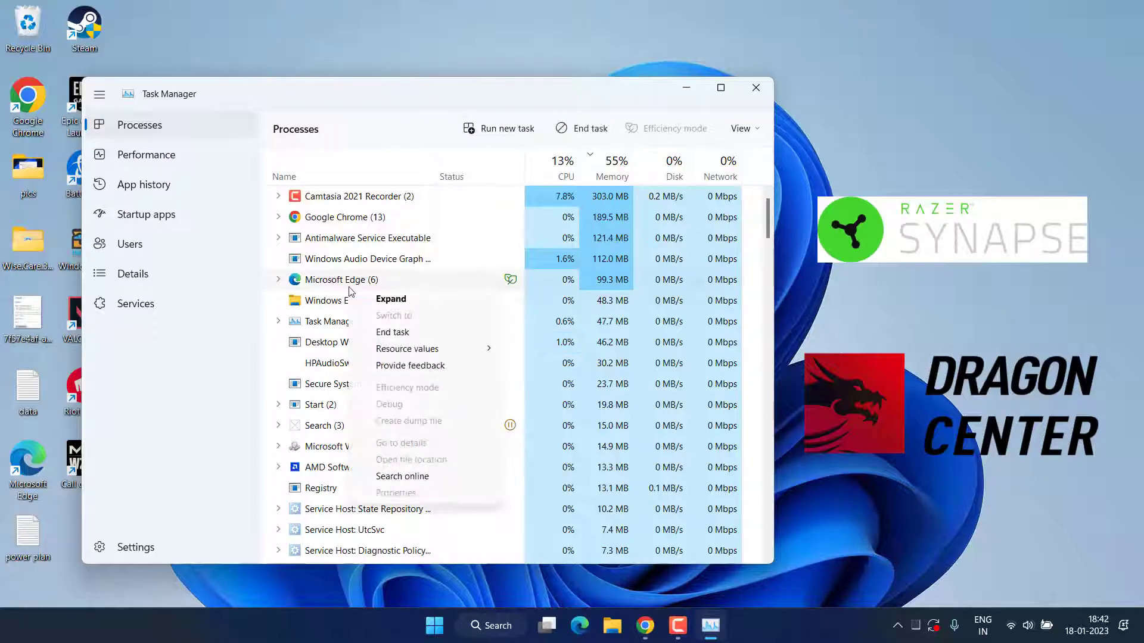
left_click(392, 332)
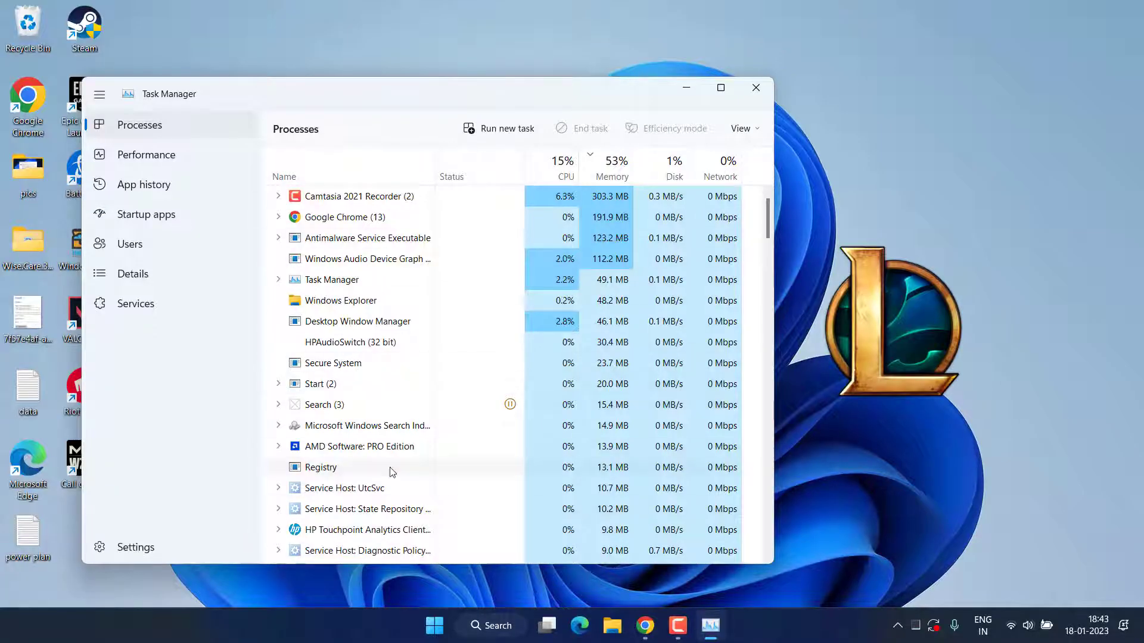
right_click(377, 262)
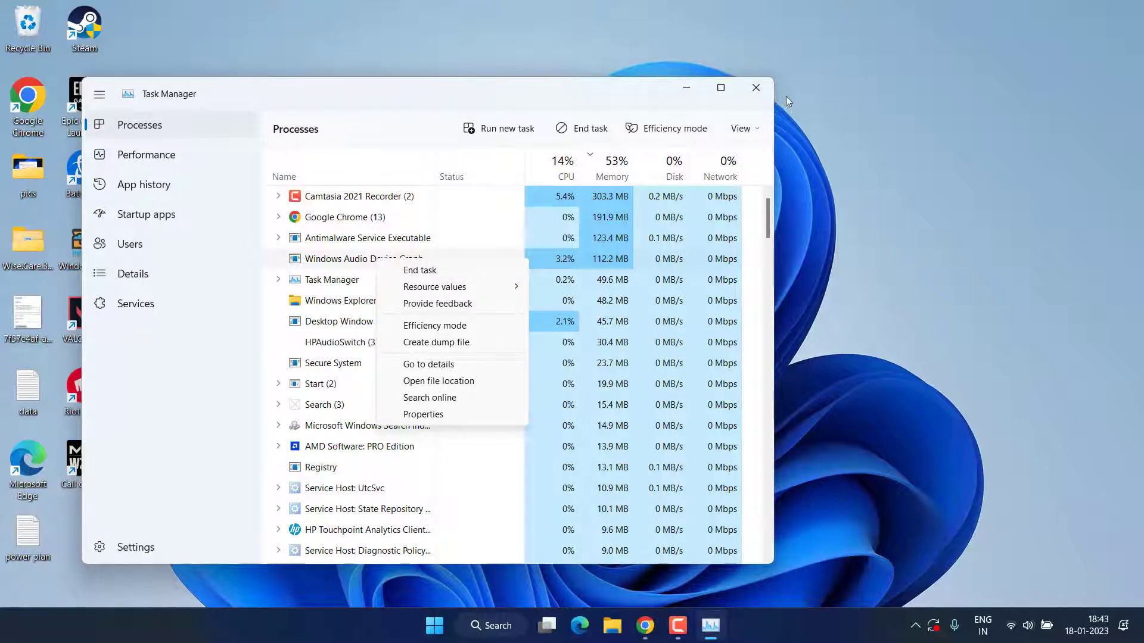
left_click(755, 87)
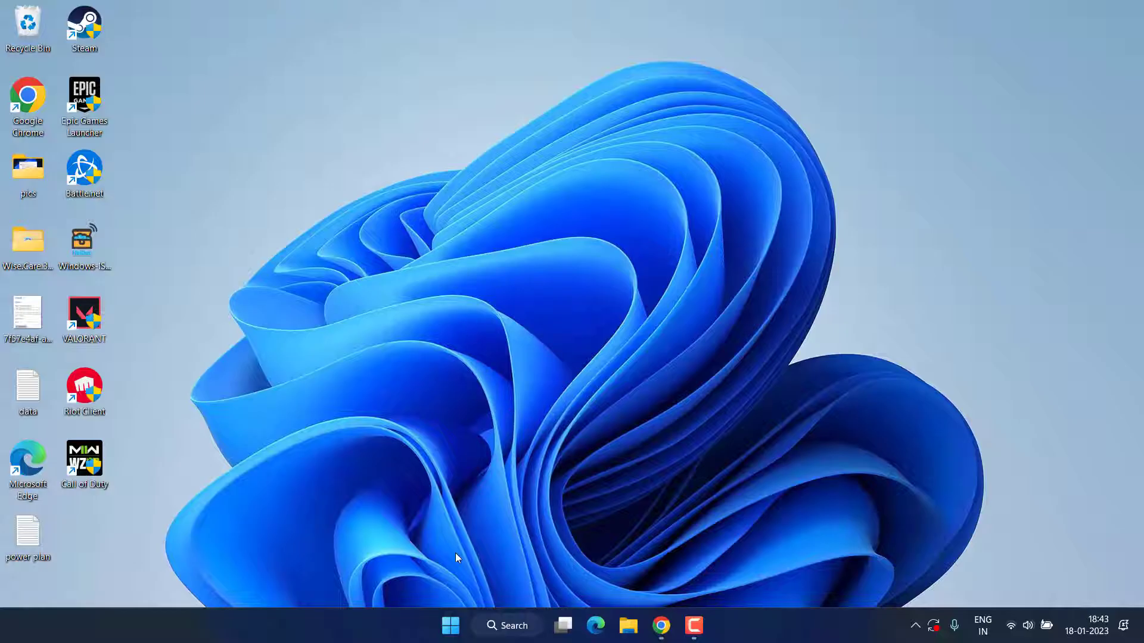
Open the Network Connections window from the Run box
right_click(453, 628)
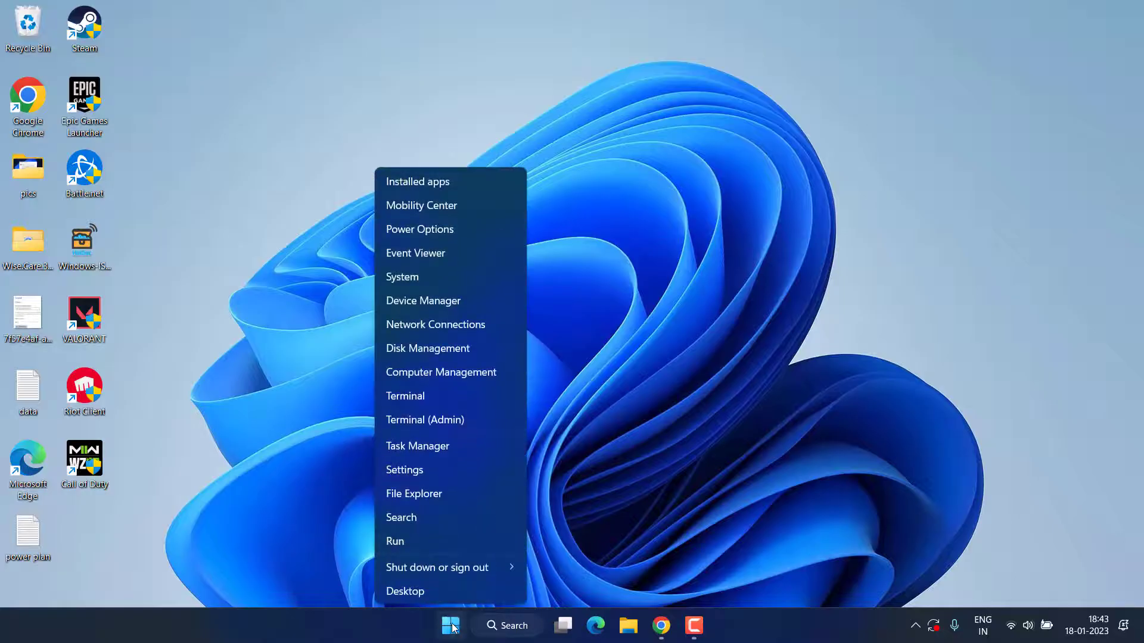
left_click(406, 542)
type("nca")
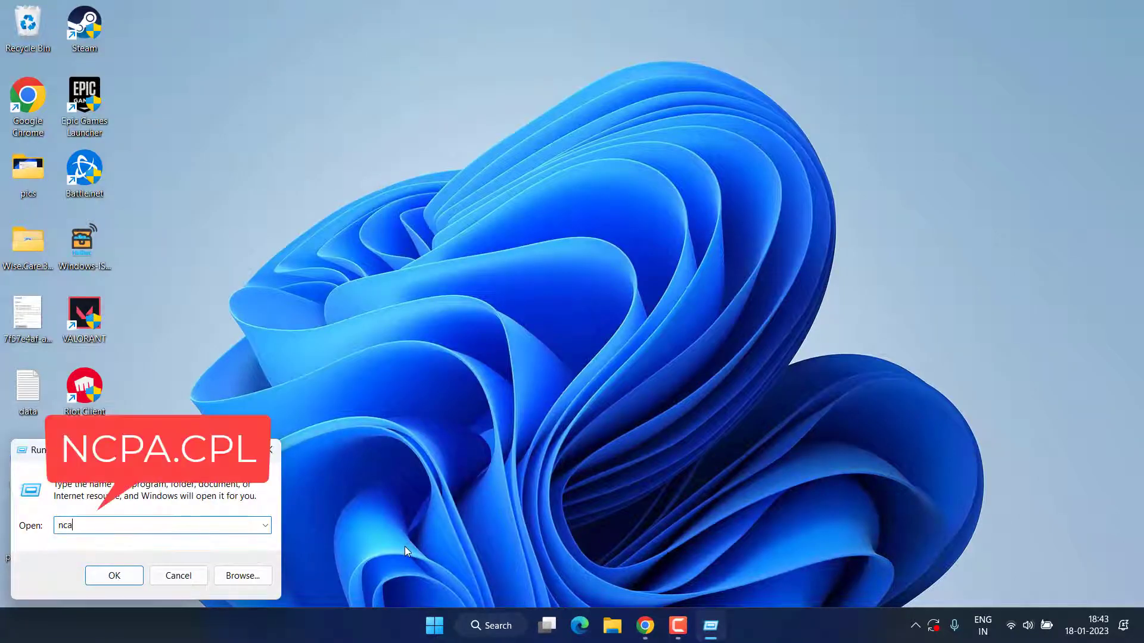
key("BackSpace")
type("pa.cpl")
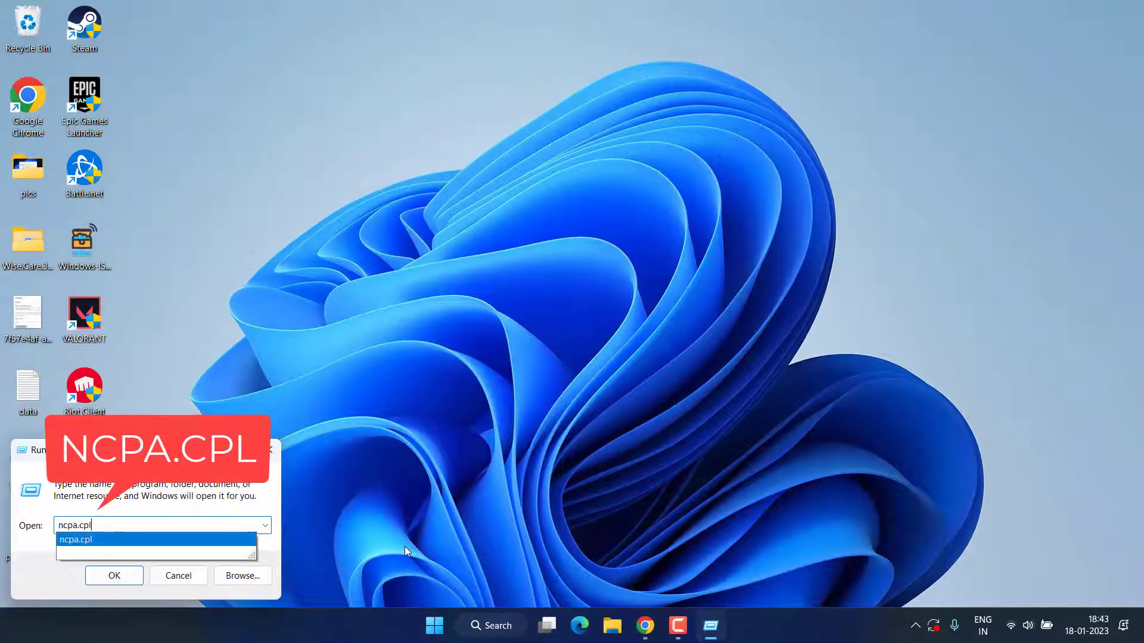
key("Return")
Disable IPv6 on Wi-Fi and set its IPv4 DNS servers to 8.8.8.8 and 8.8.4.4
right_click(618, 97)
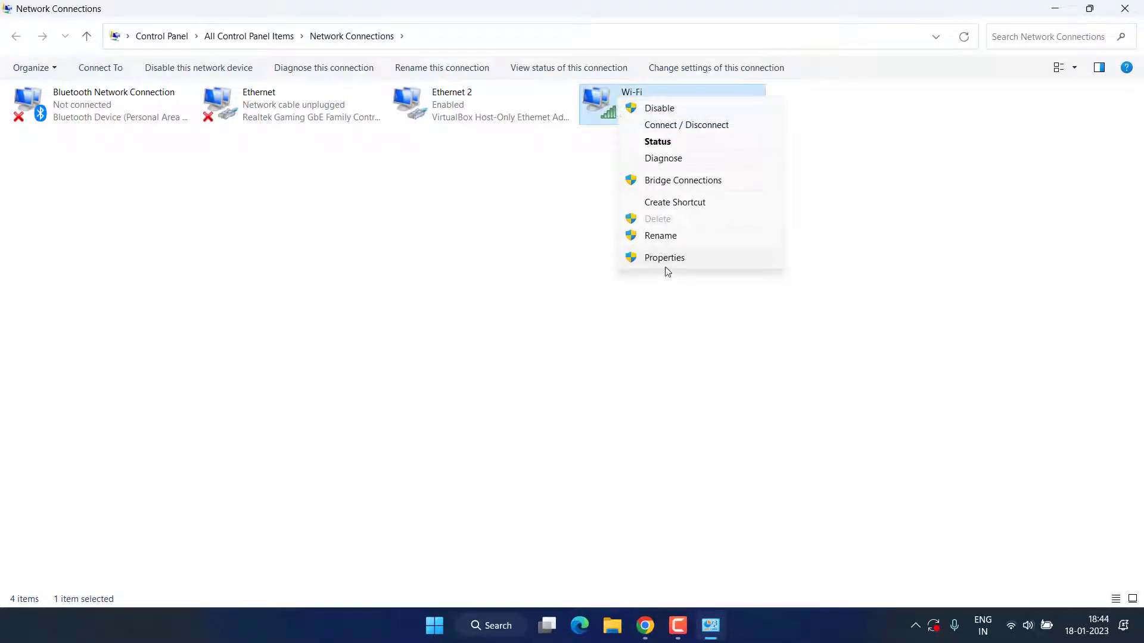
left_click(665, 264)
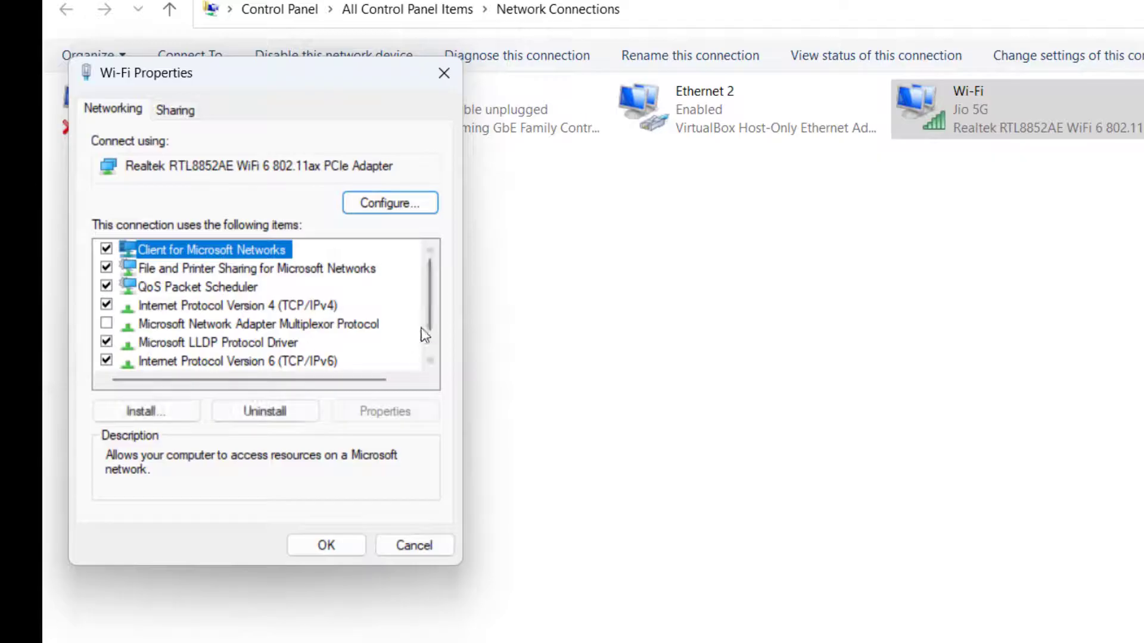
left_click(178, 360)
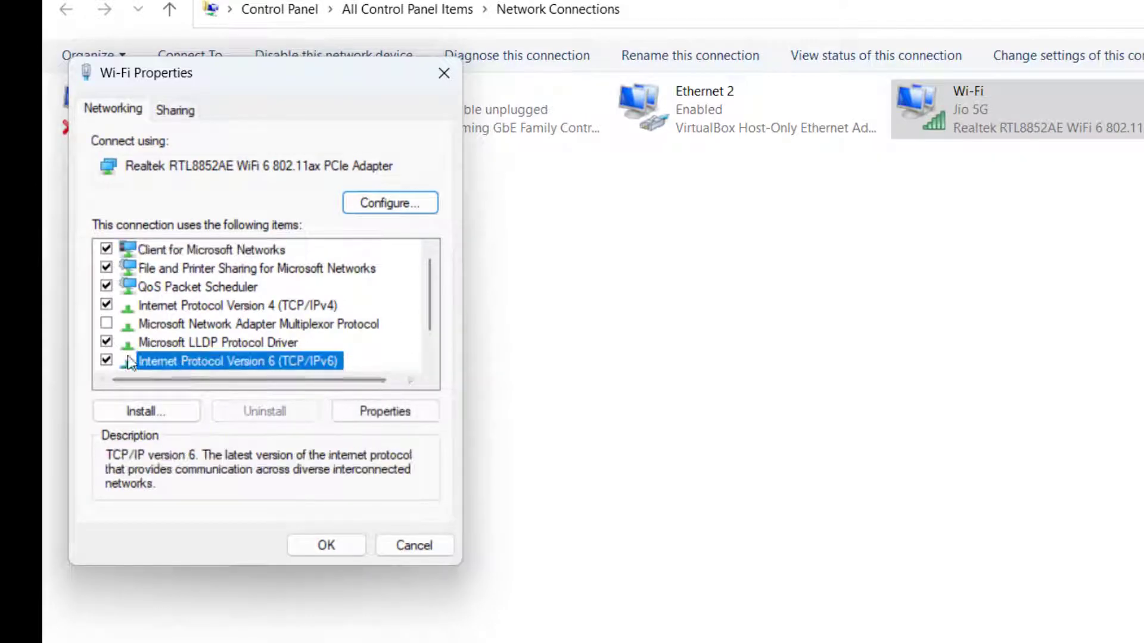
left_click(106, 361)
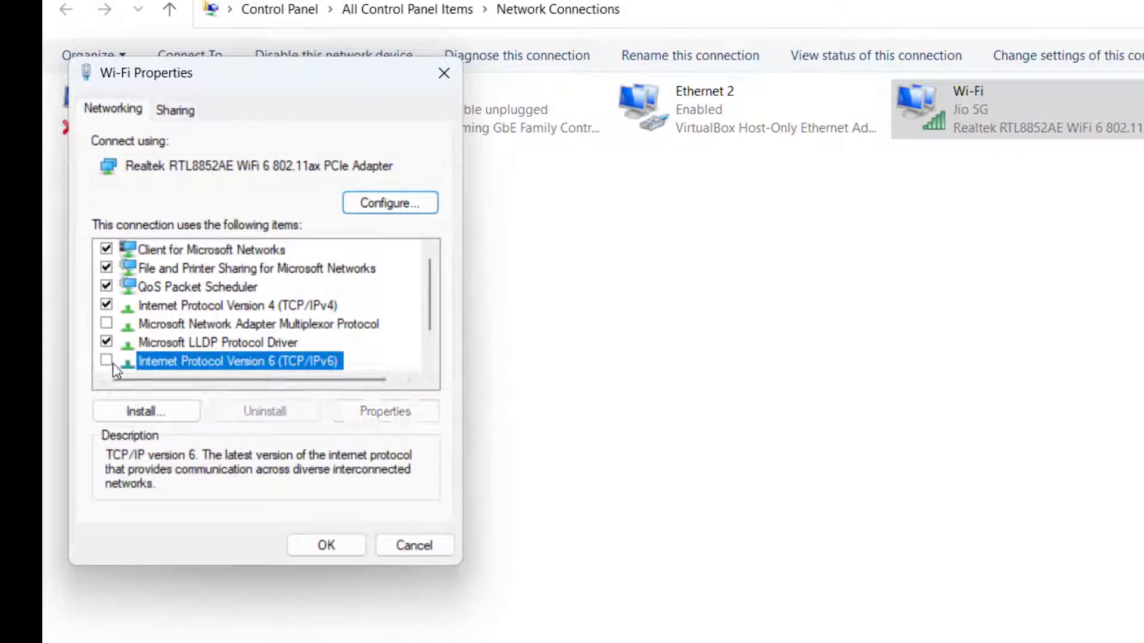
left_click(274, 307)
left_click(402, 409)
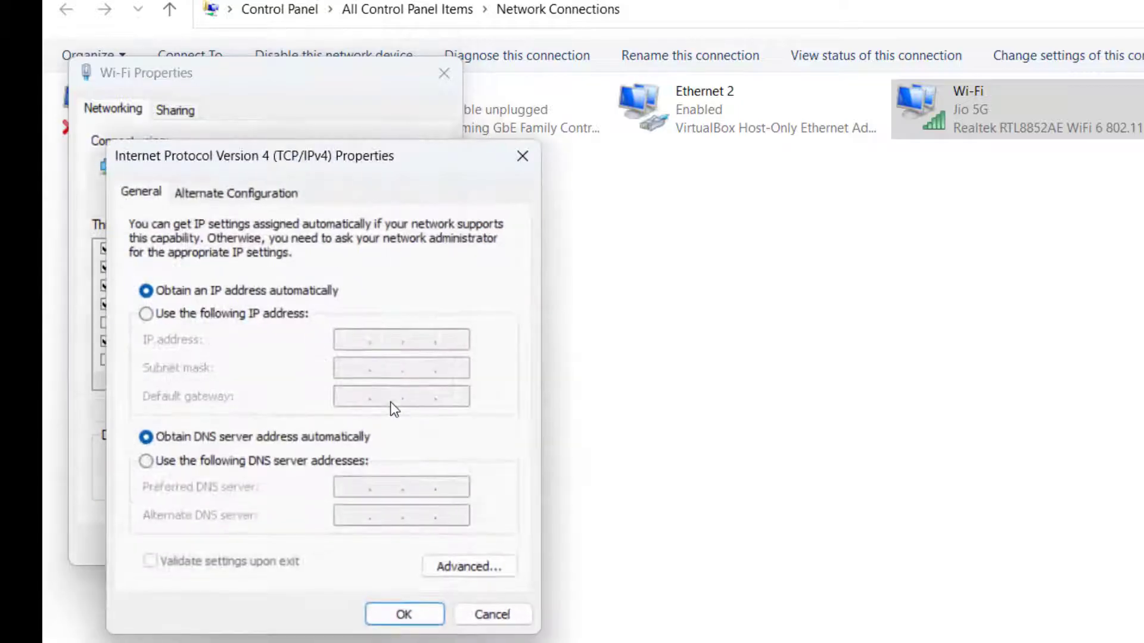
left_click(201, 462)
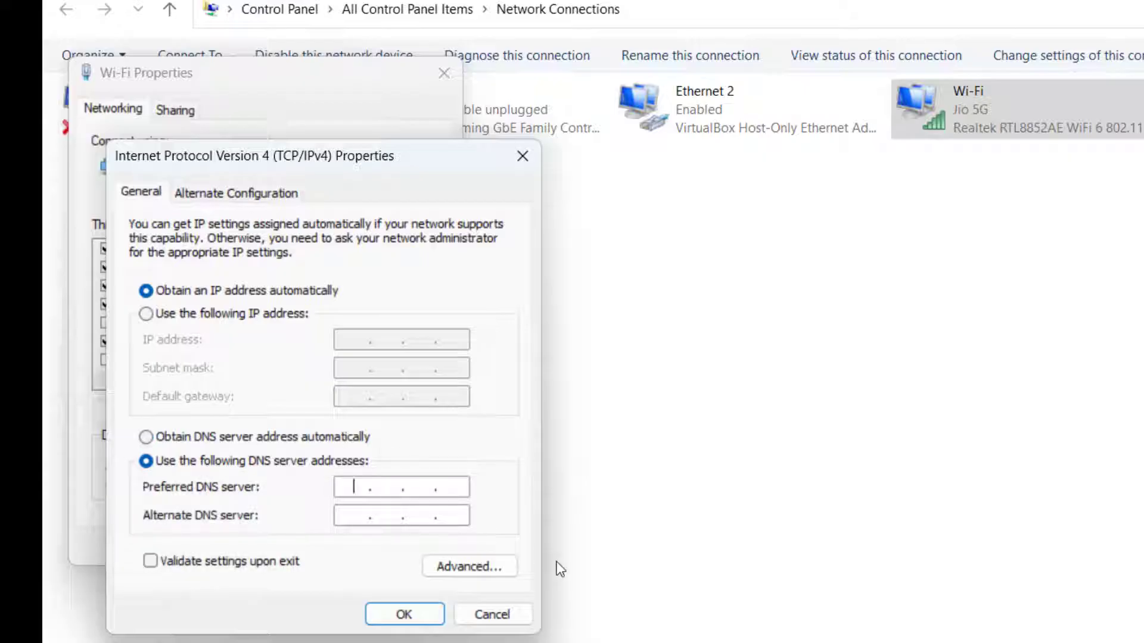
type("8.")
type("4.4")
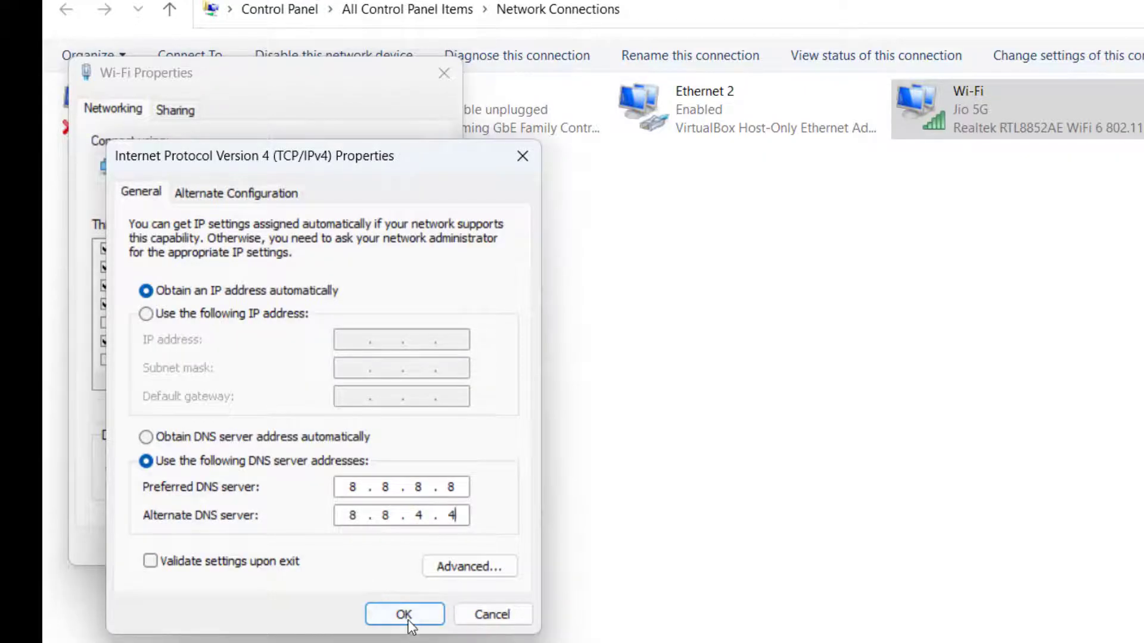
left_click(404, 615)
Run ipconfig /flushdns as administrator, then close Command Prompt and Network Connections
left_click(268, 481)
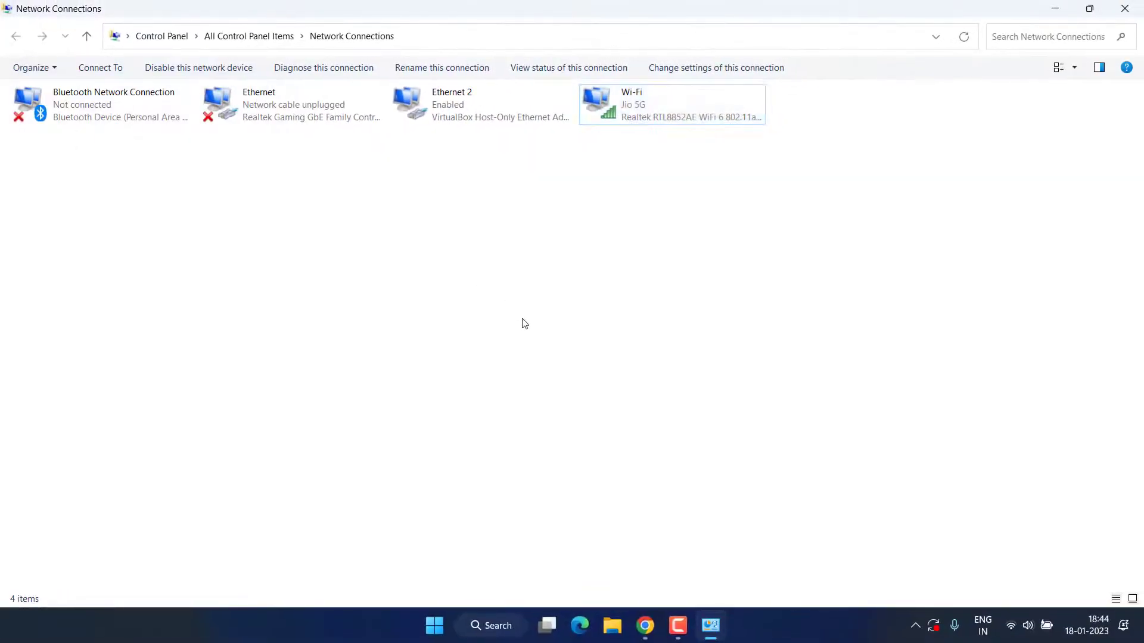
left_click(521, 221)
key("super")
type("cmd")
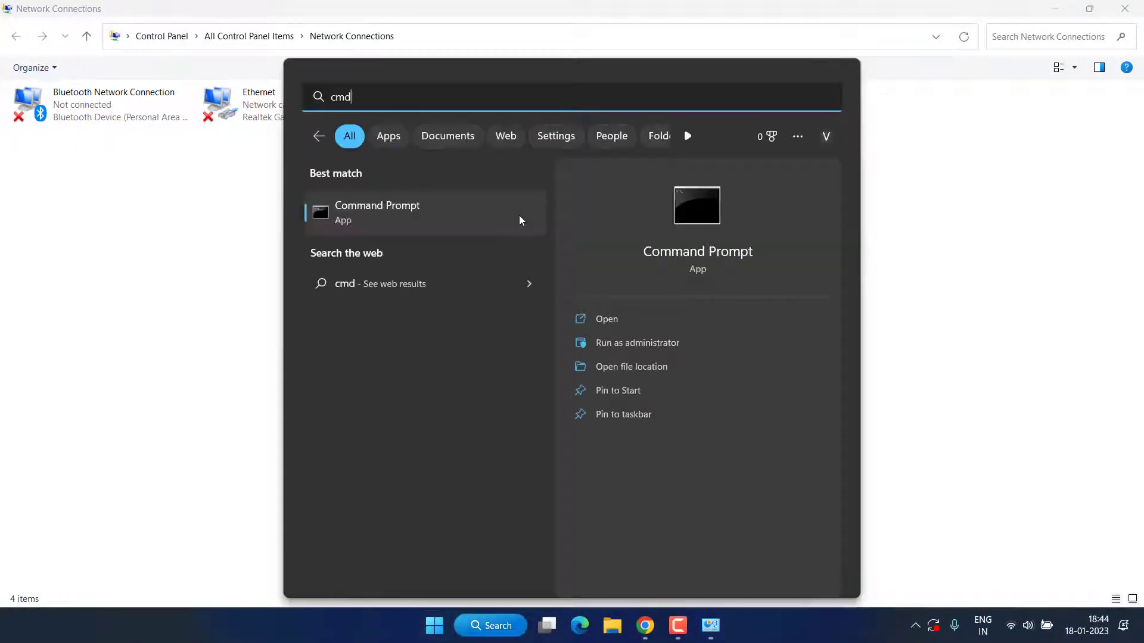
left_click(652, 347)
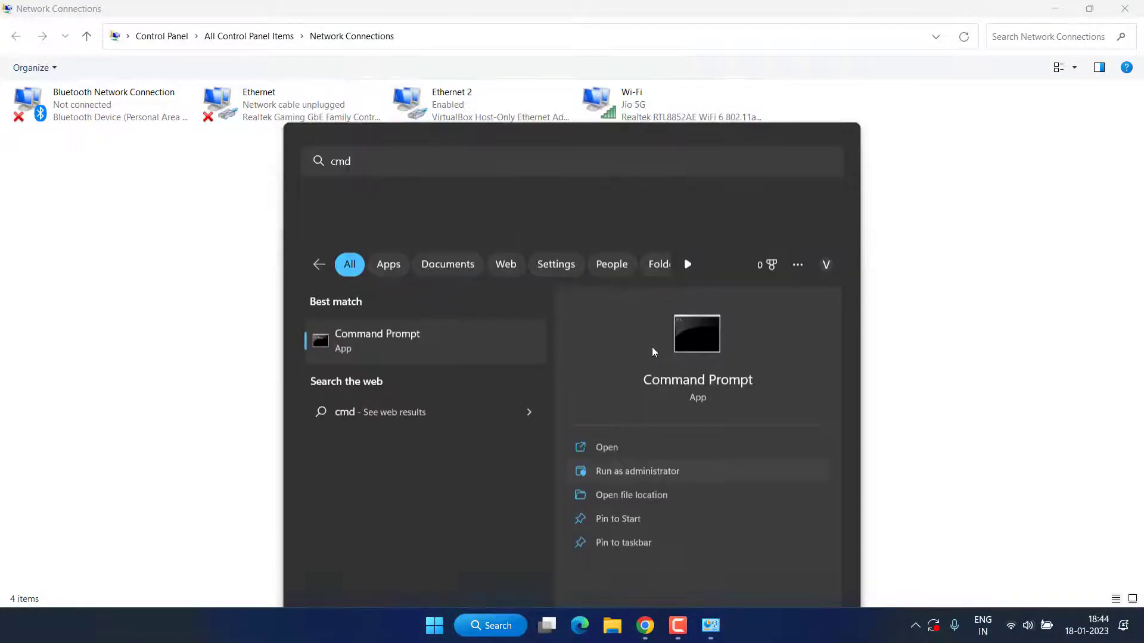
type("ipconfig /flushdns")
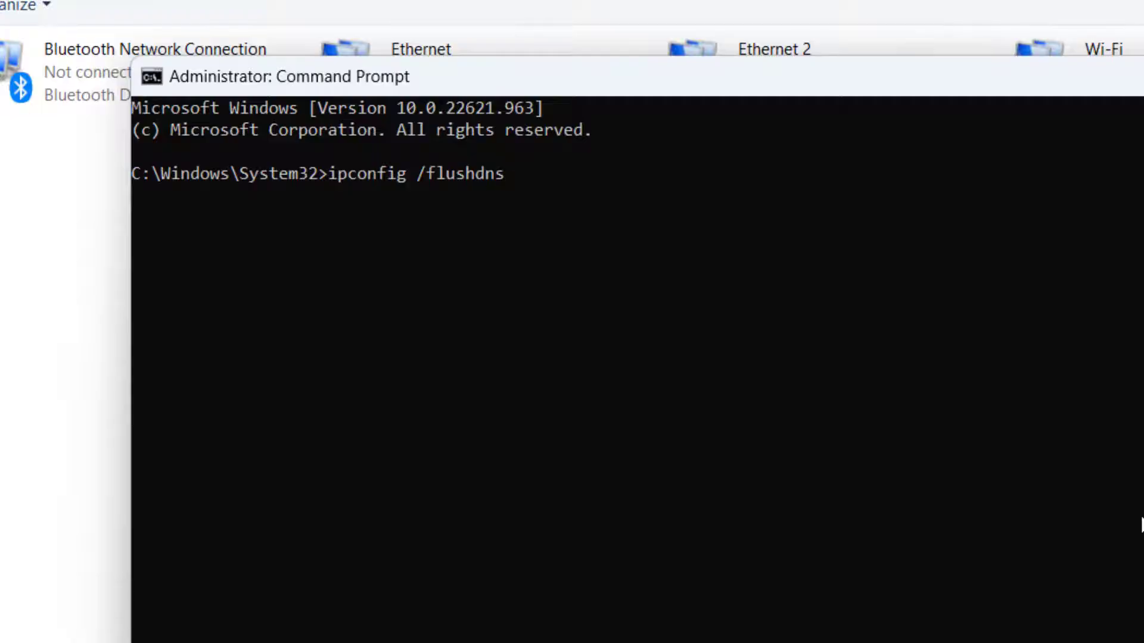
key("Return")
left_click(742, 107)
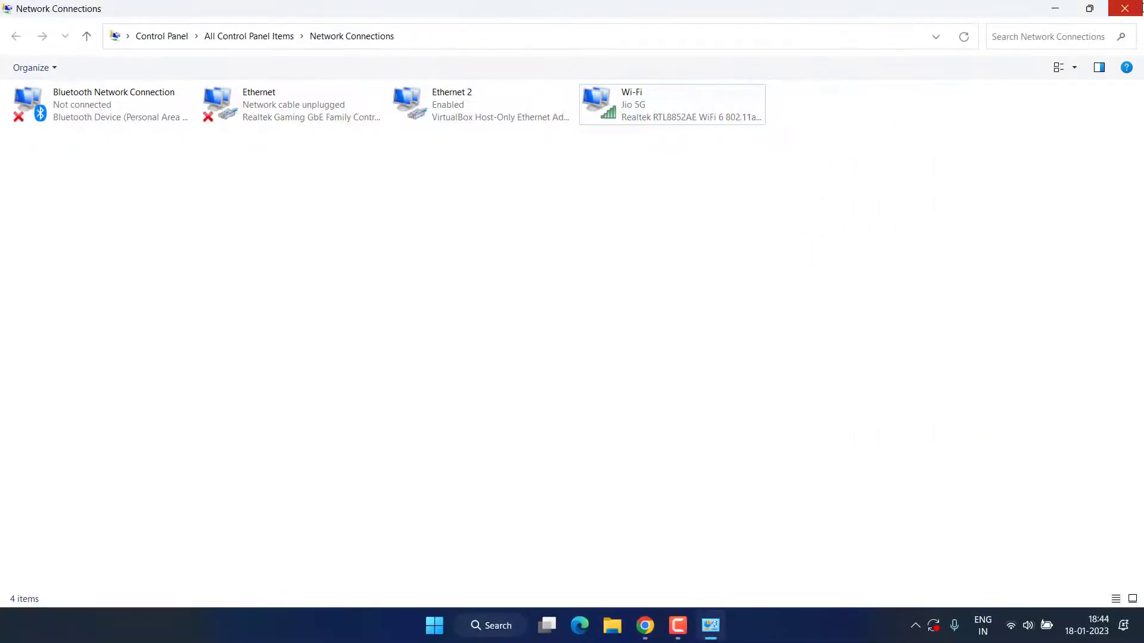
left_click(1124, 8)
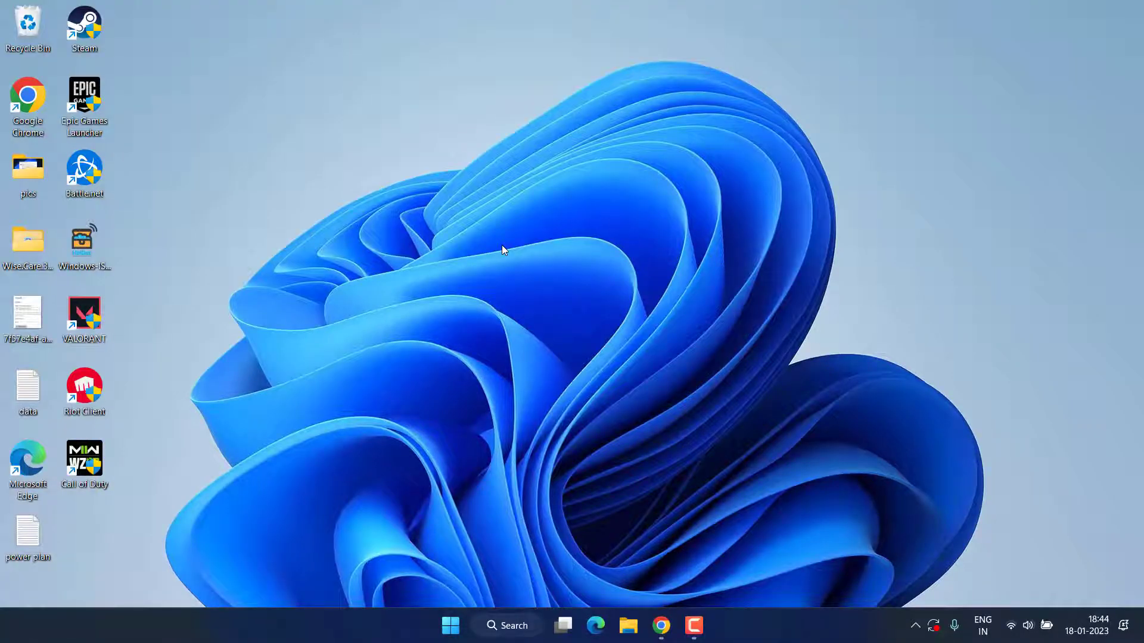
Open Headset Microphone properties from the Recording devices in Control Panel's Sound settings
key("super")
type("control")
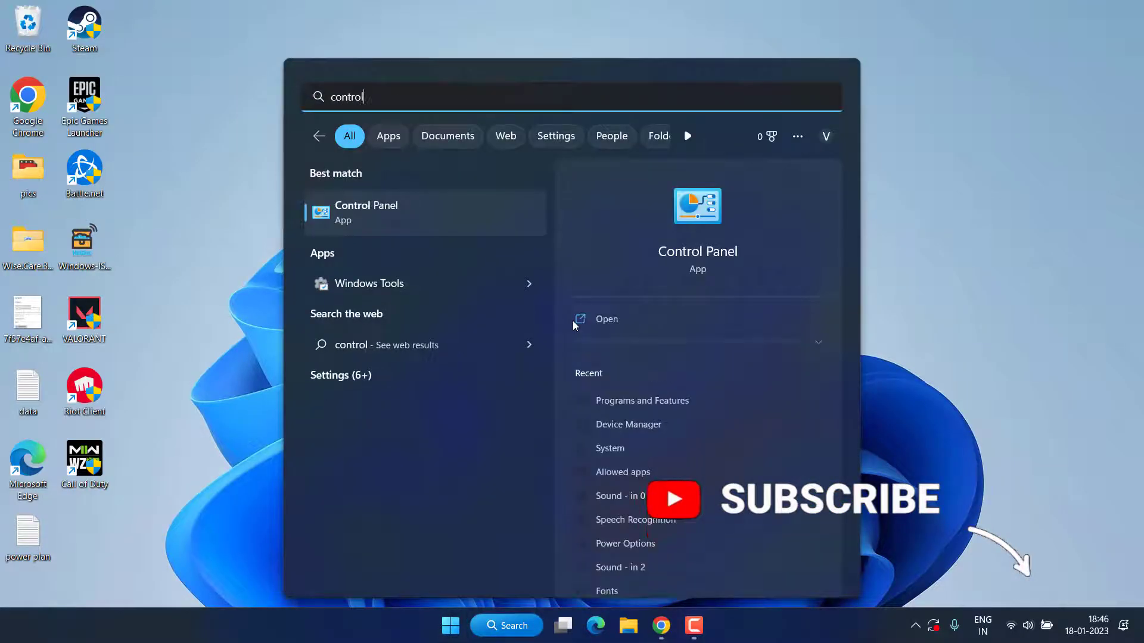
left_click(714, 223)
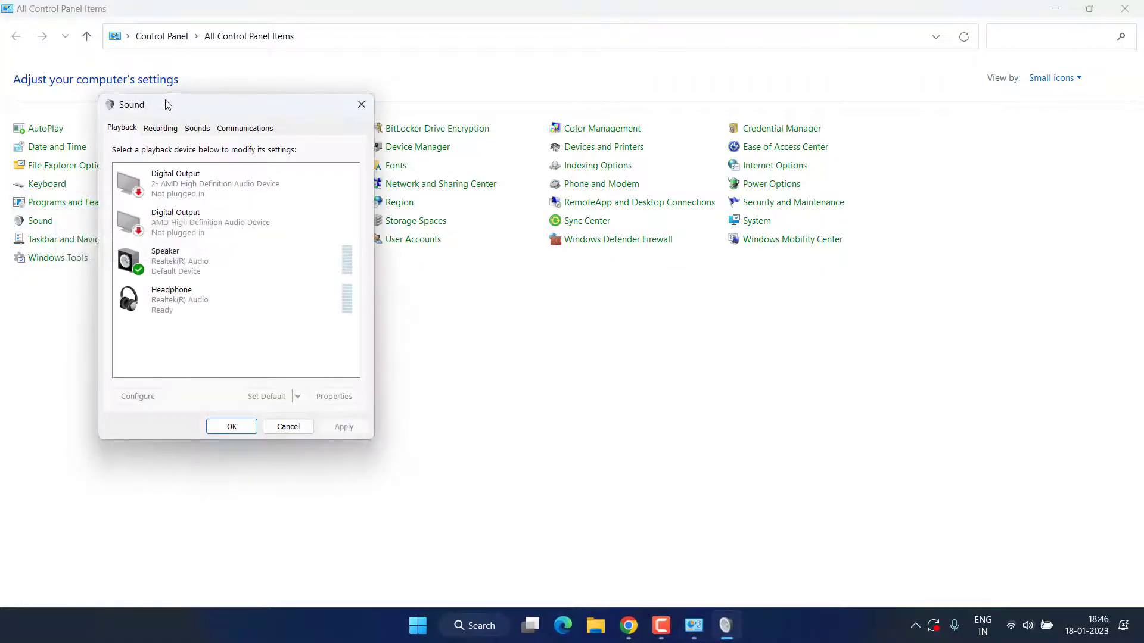
left_click(161, 128)
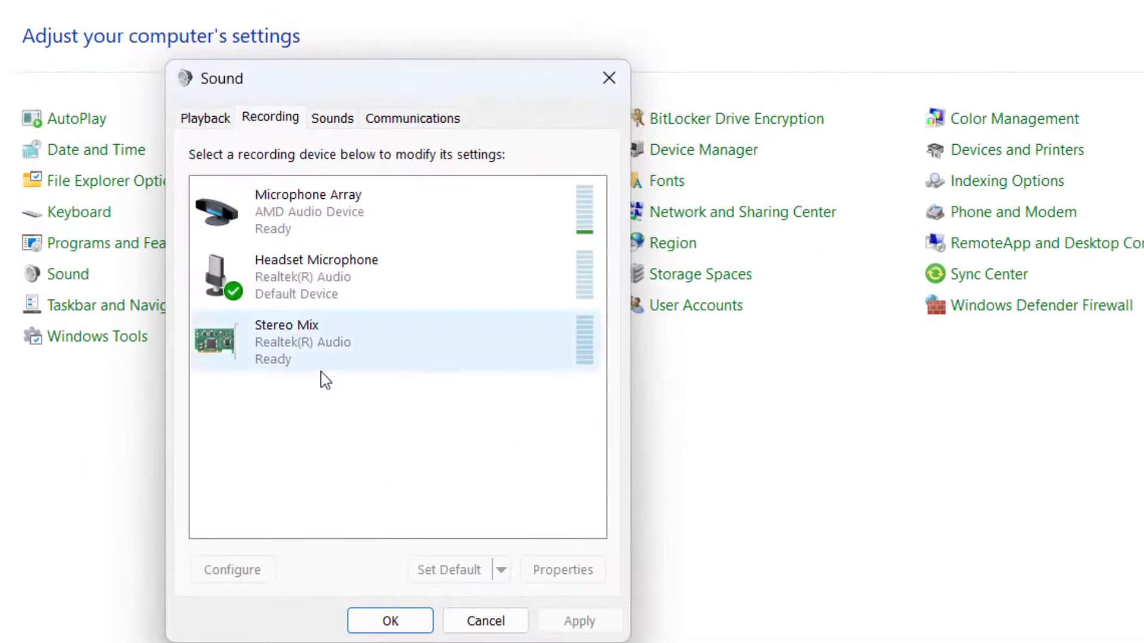
right_click(286, 279)
left_click(367, 419)
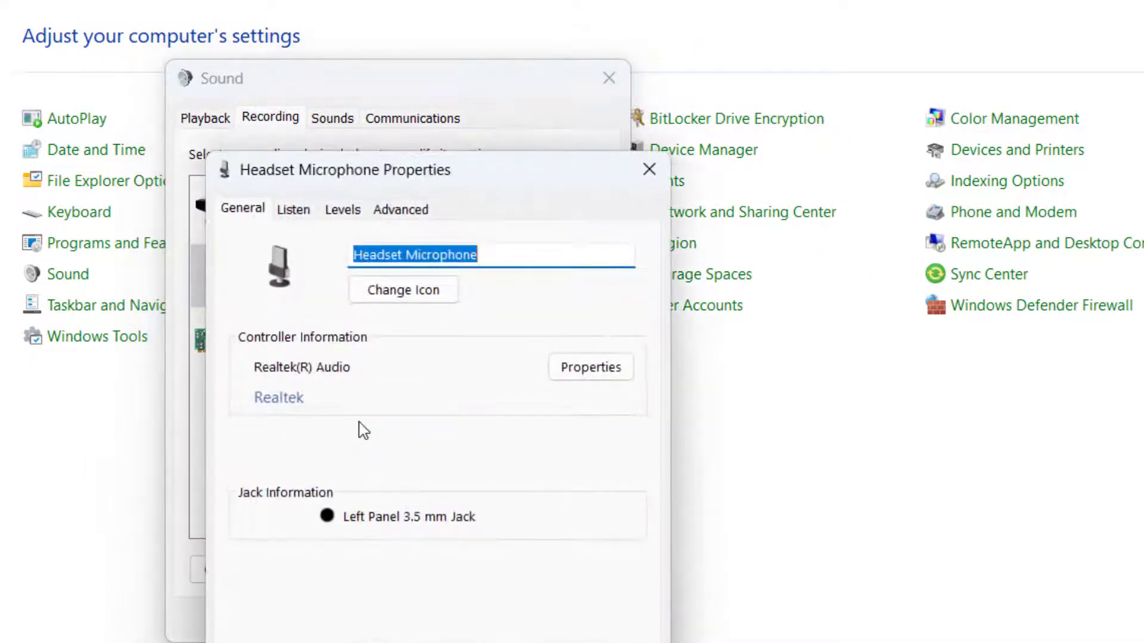
Apply the 2 channel, 16 bit, 44100 Hz (CD Quality) default format and close the properties
left_click(393, 209)
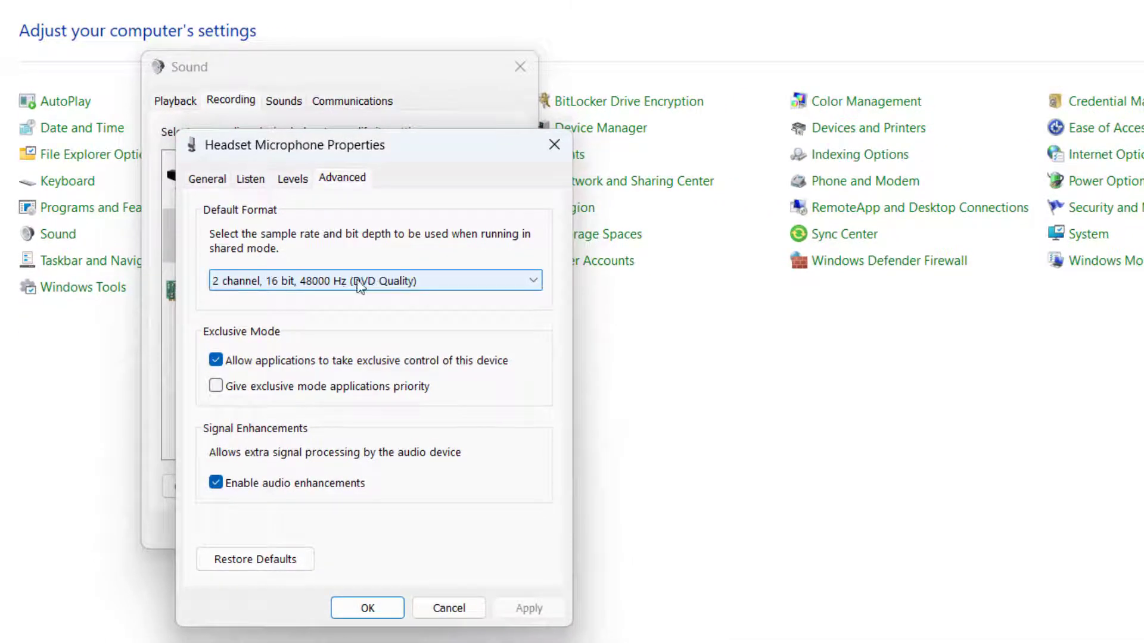
left_click(289, 284)
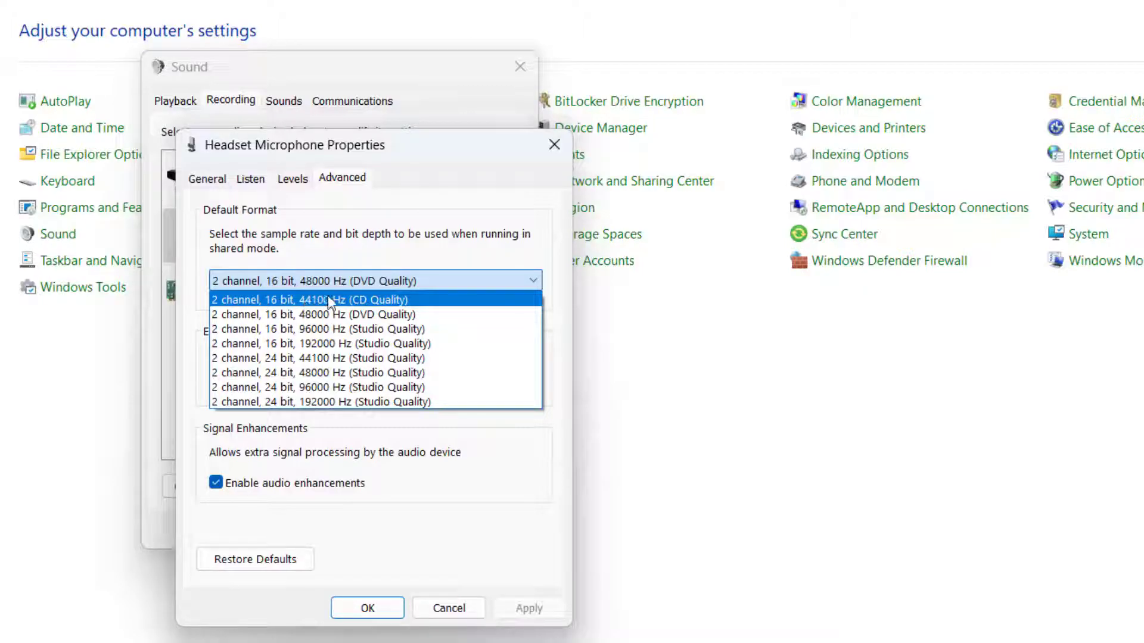
left_click(362, 305)
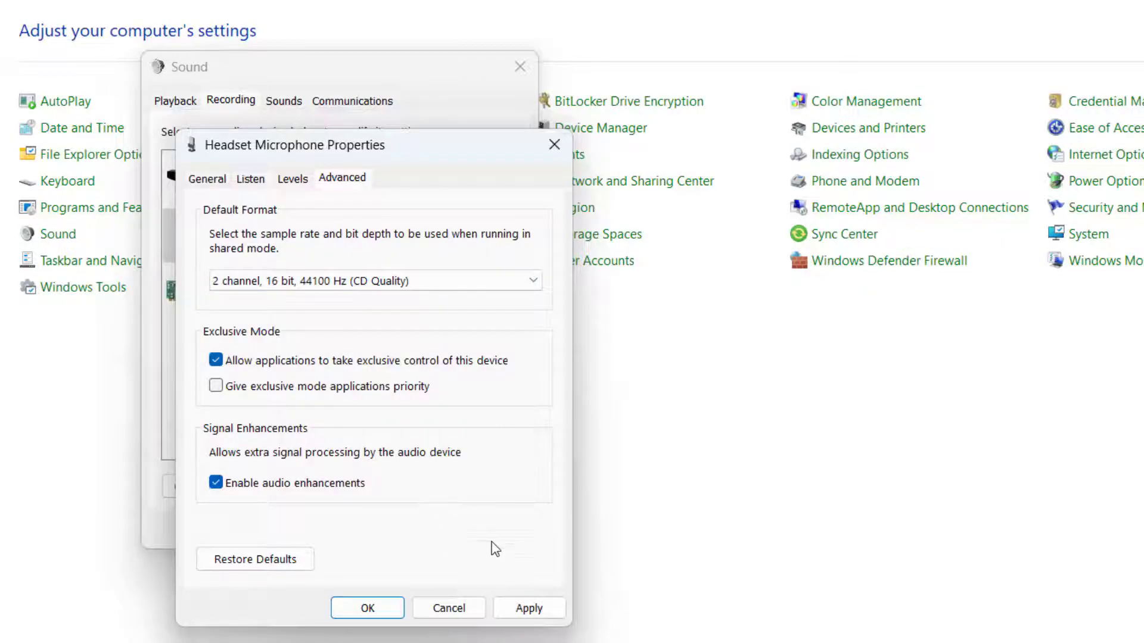
left_click(526, 608)
left_click(906, 450)
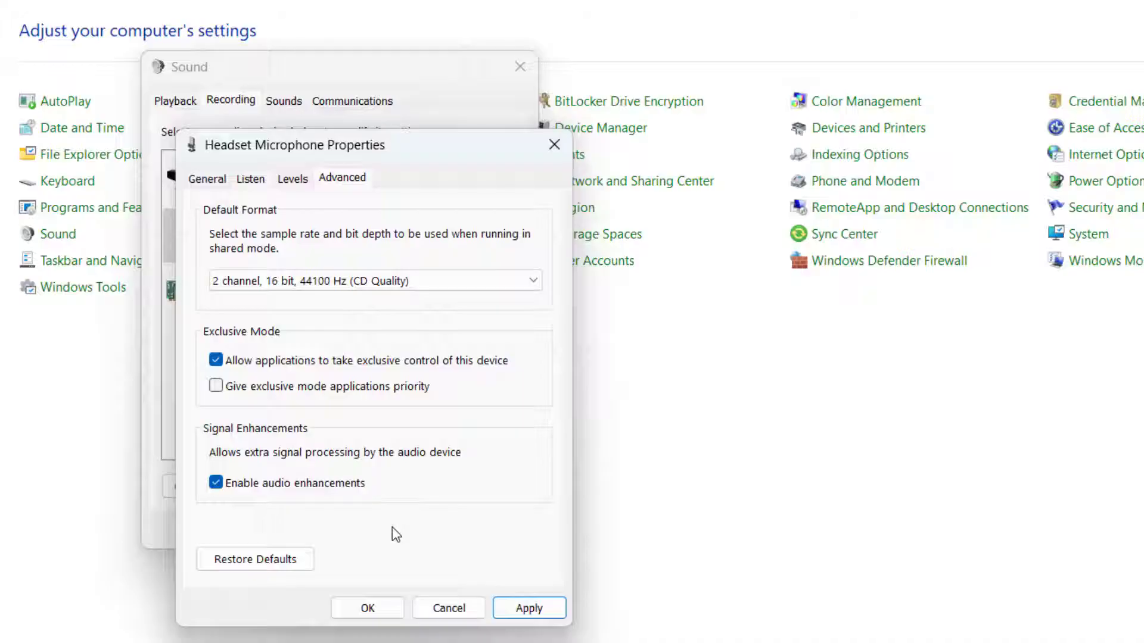
key("Escape")
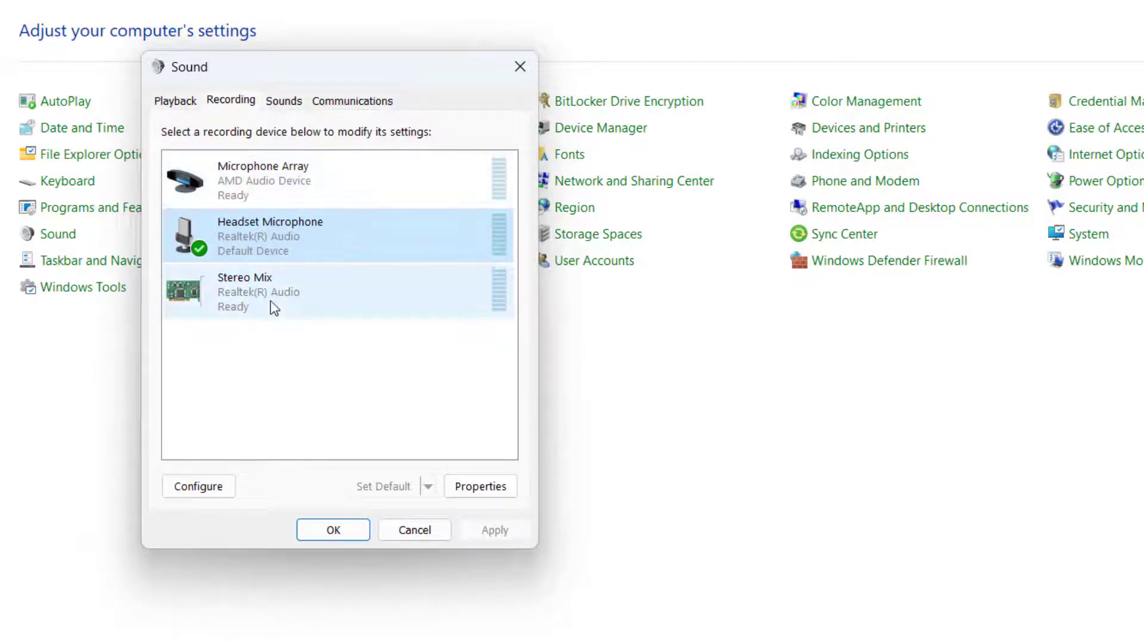
Review Stereo Mix's Default Format options, then cancel without changing anything
right_click(269, 299)
left_click(328, 441)
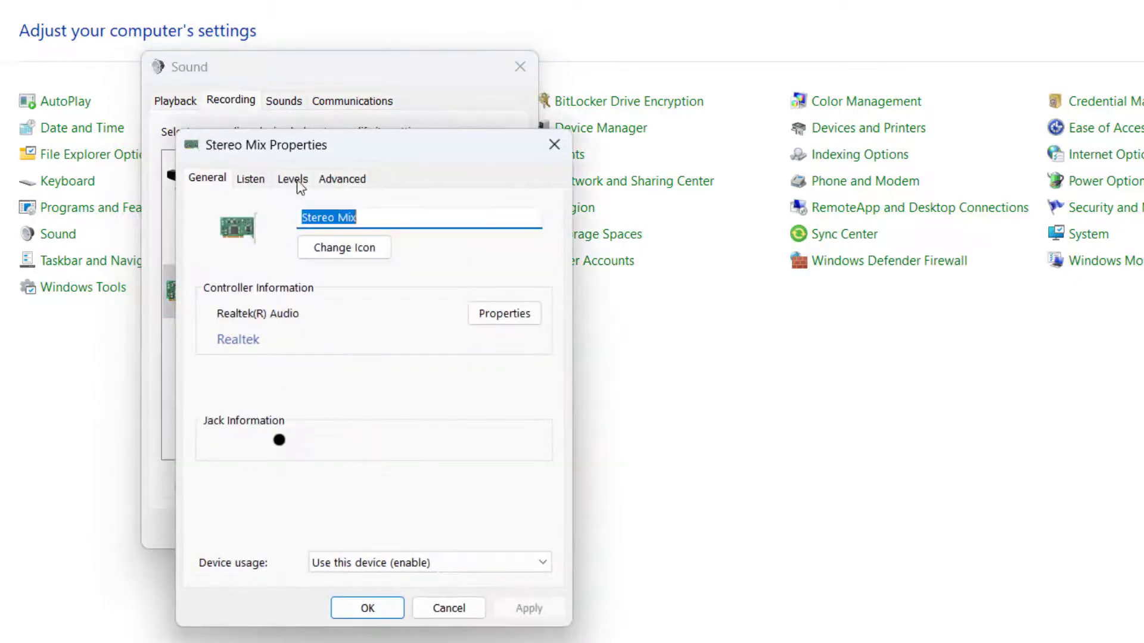
left_click(333, 179)
left_click(292, 280)
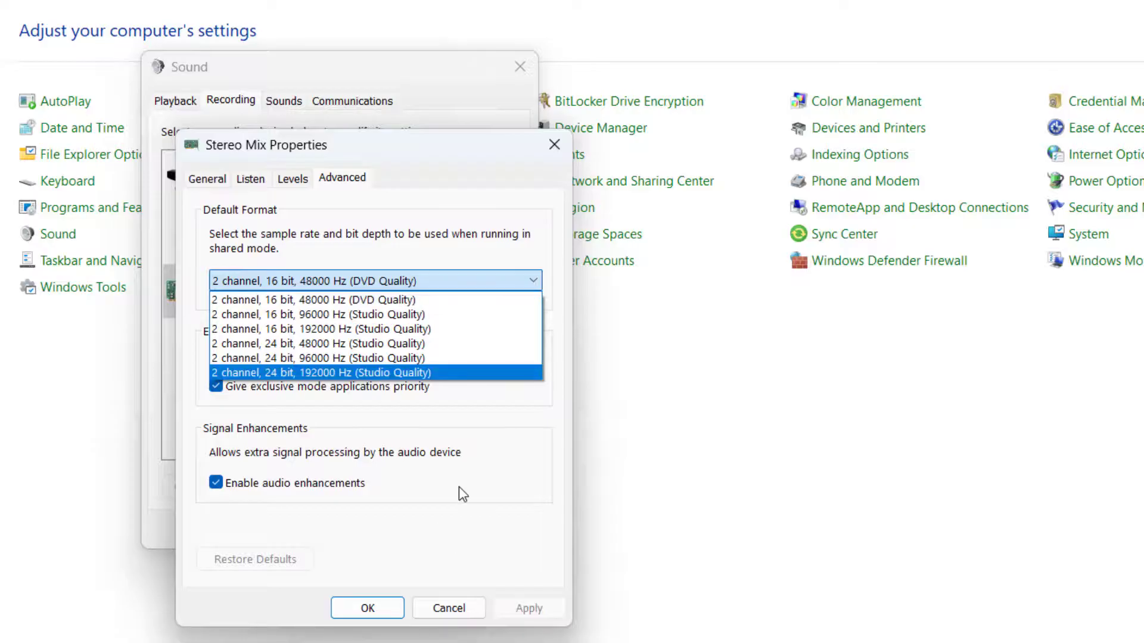
left_click(420, 543)
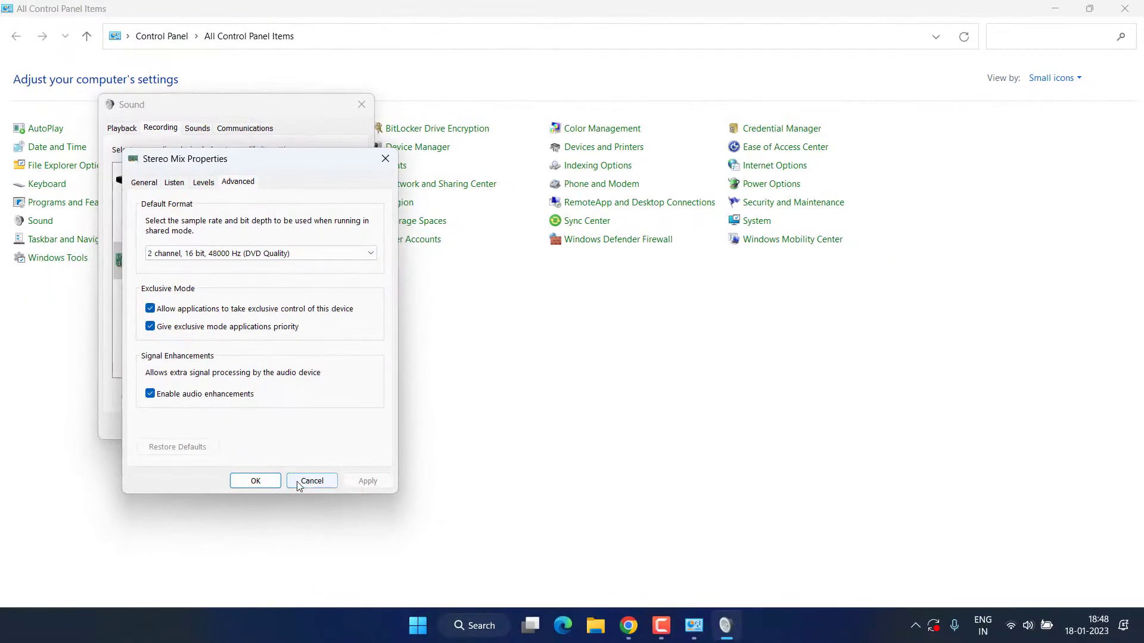
left_click(301, 485)
Close the Sound window and minimize Control Panel to the desktop
left_click(283, 429)
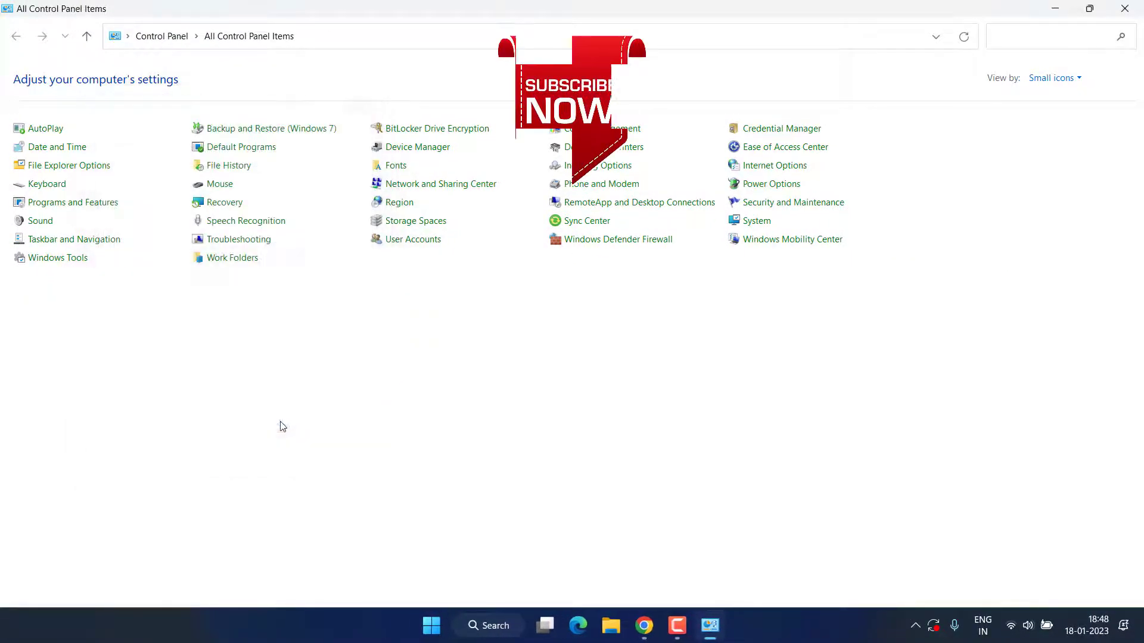
left_click(1055, 8)
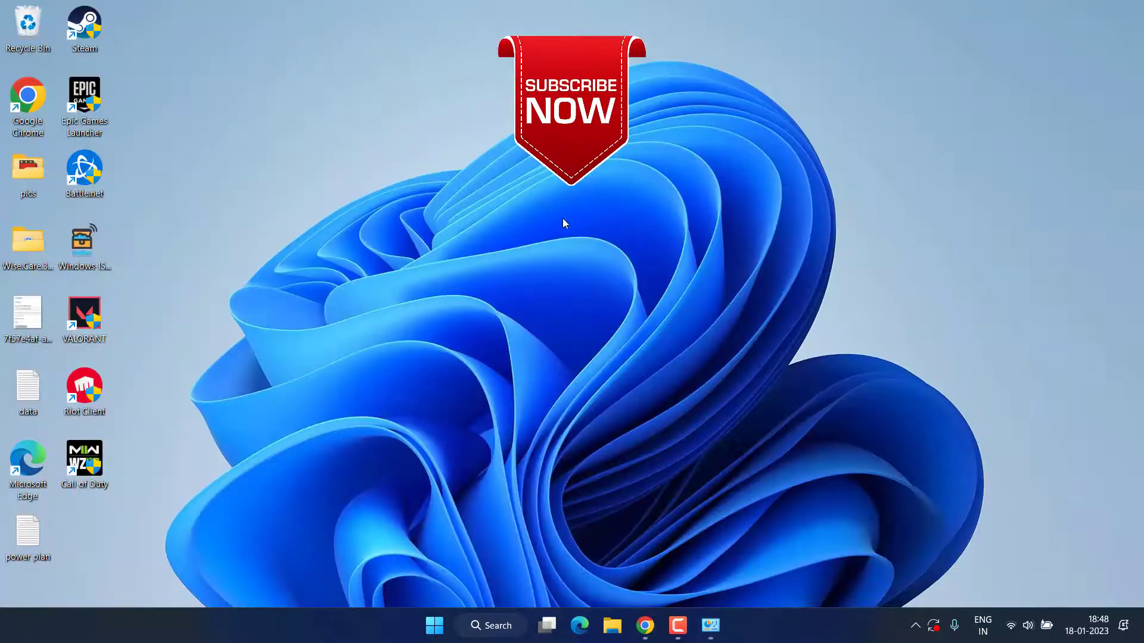